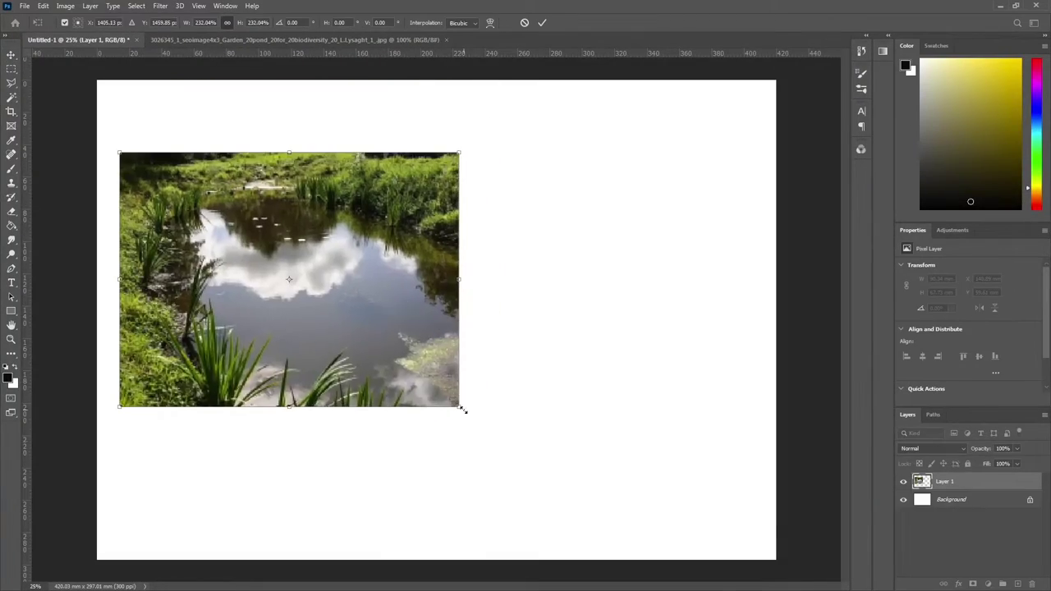
# Step: Stretch the pond photo to the full canvas width and move it to the bottom
pyautogui.moveTo(462, 409); pyautogui.dragTo(788, 587)
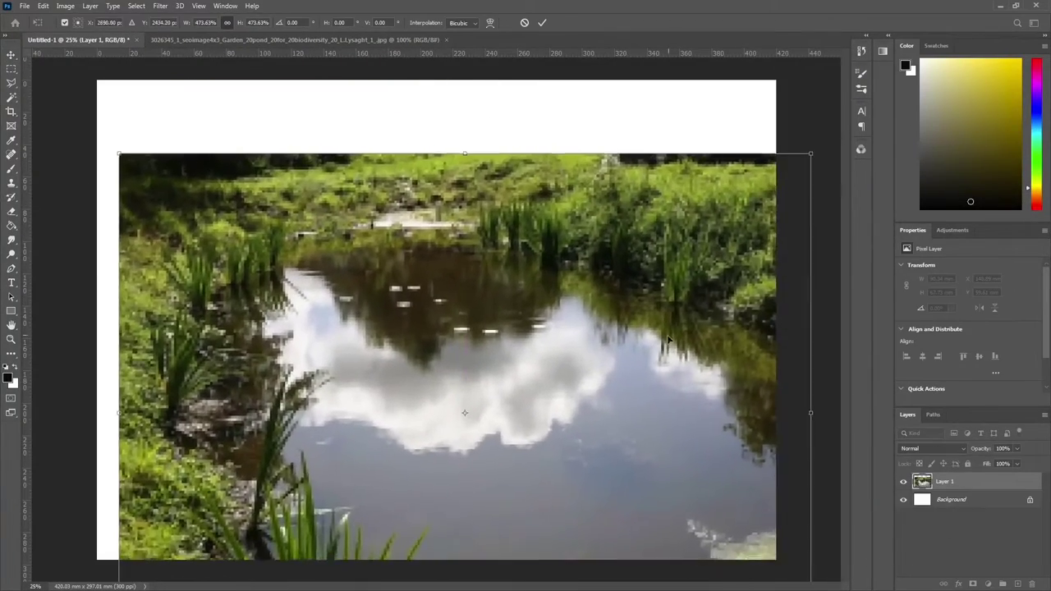
pyautogui.press('Return')
pyautogui.moveTo(255, 63); pyautogui.dragTo(232, 158)
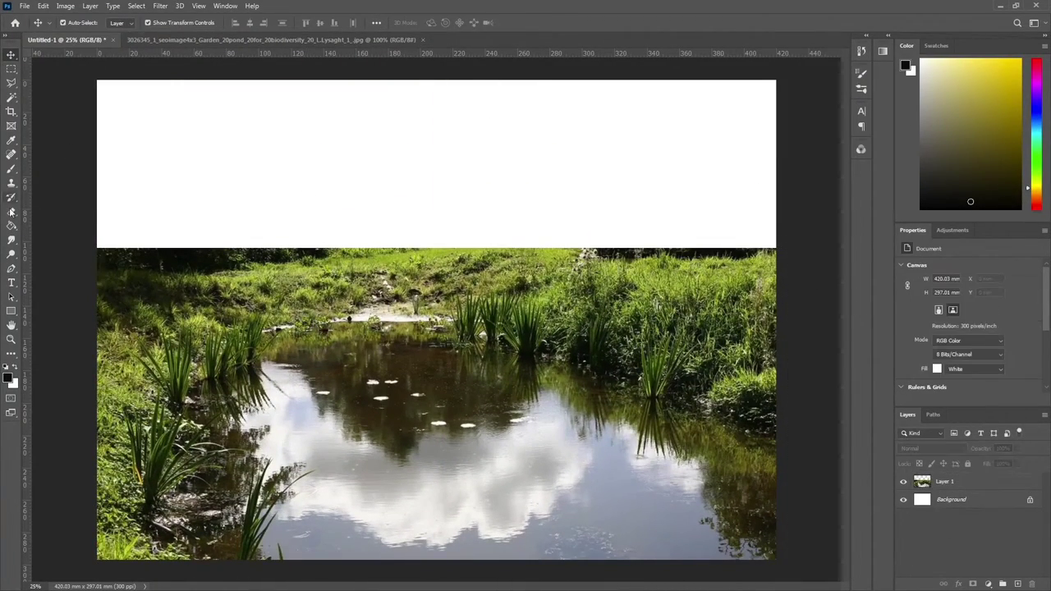
# Step: Soften the pond photo's top edge with a soft round eraser
pyautogui.press('e')
pyautogui.click(68, 22)
pyautogui.moveTo(271, 201); pyautogui.dragTo(23, 278)
pyautogui.click(69, 22)
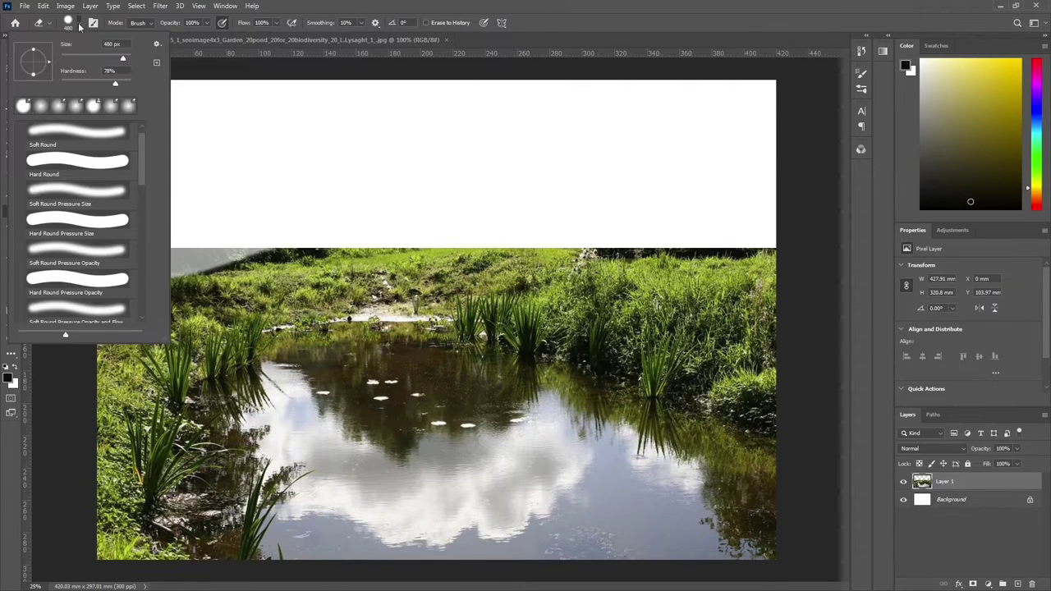
pyautogui.moveTo(98, 304)
pyautogui.mouseDown()
pyautogui.moveTo(247, 234)
pyautogui.moveTo(195, 277)
pyautogui.moveTo(615, 238)
pyautogui.moveTo(399, 246)
pyautogui.moveTo(123, 316)
pyautogui.mouseUp()
# Step: Open the man's portrait photo, duplicate its background layer and zoom in
pyautogui.press('v')
pyautogui.hotkey('ctrl', 'o')
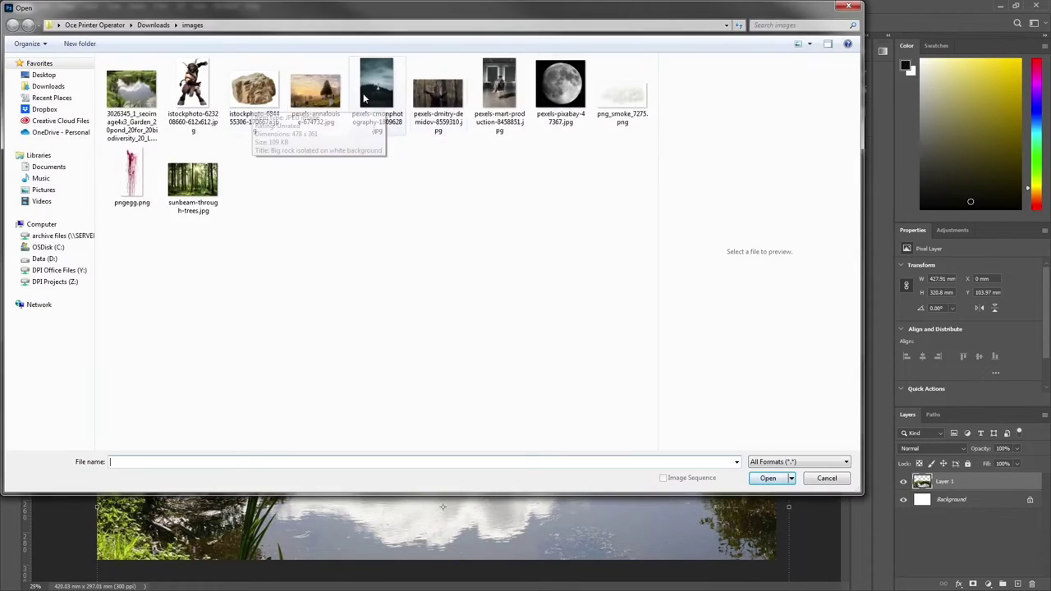
pyautogui.doubleClick(312, 99)
pyautogui.hotkey('ctrl', 'j')
pyautogui.press('z')
pyautogui.click(355, 156)
pyautogui.scroll(5, 356, 156)
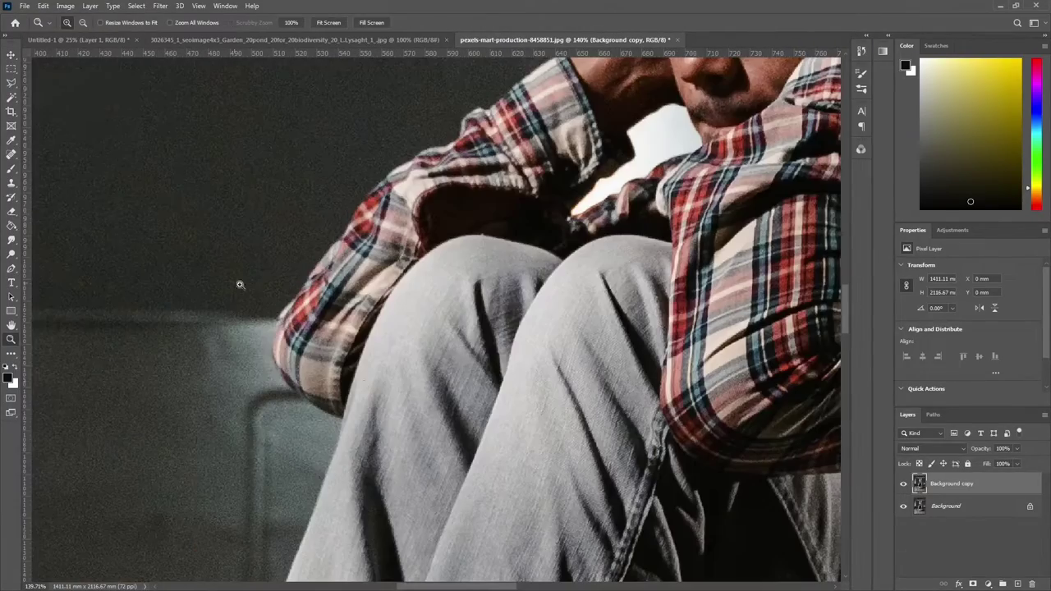
# Step: Trace the man with the Magnetic Lasso and paste him into the composite
pyautogui.press('l')
pyautogui.click(274, 371)
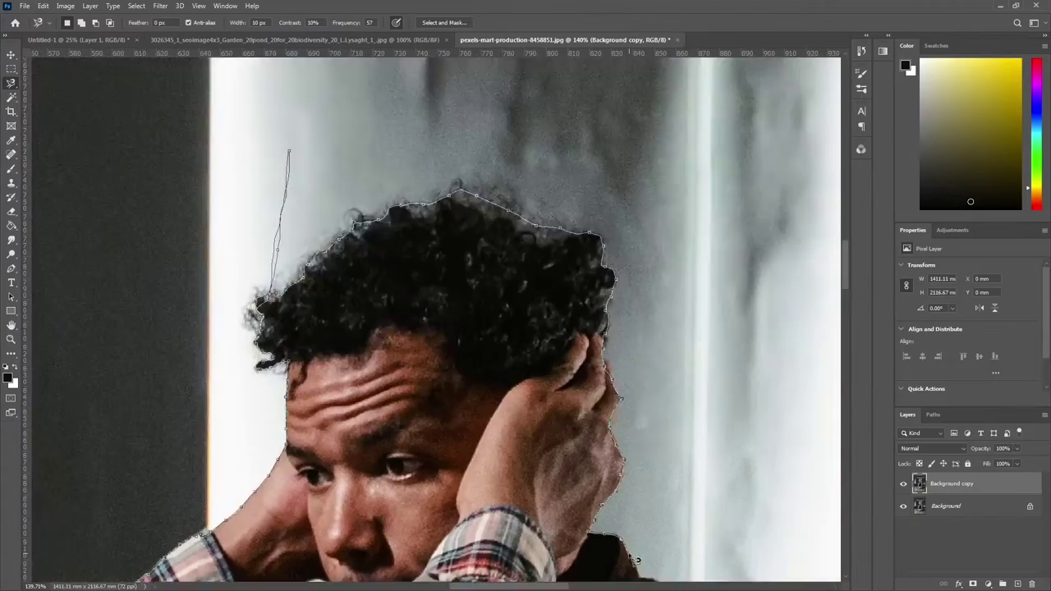
pyautogui.moveTo(485, 115); pyautogui.dragTo(517, 338)
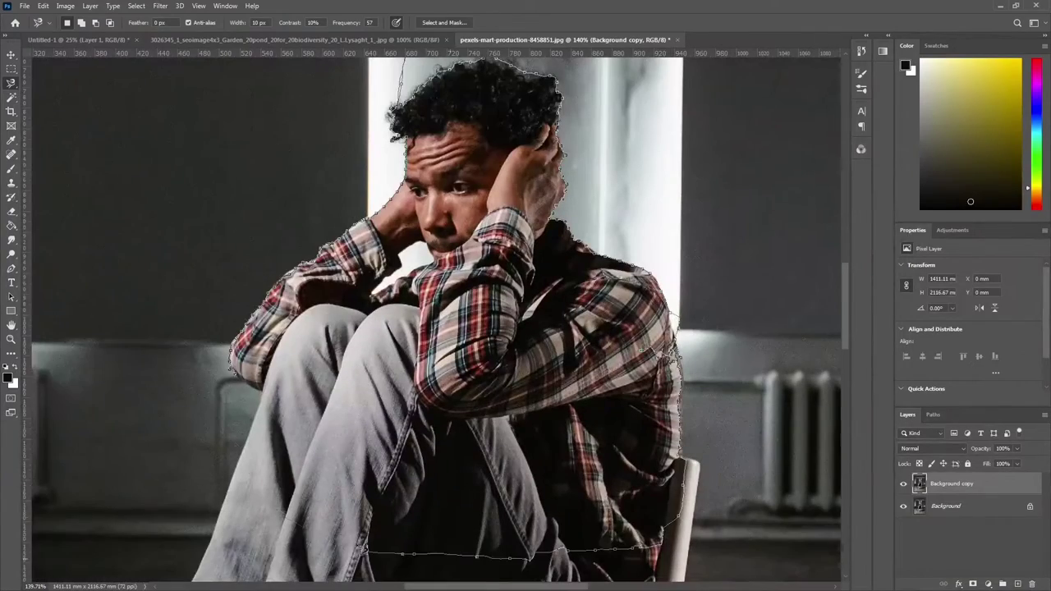
pyautogui.click(11, 54)
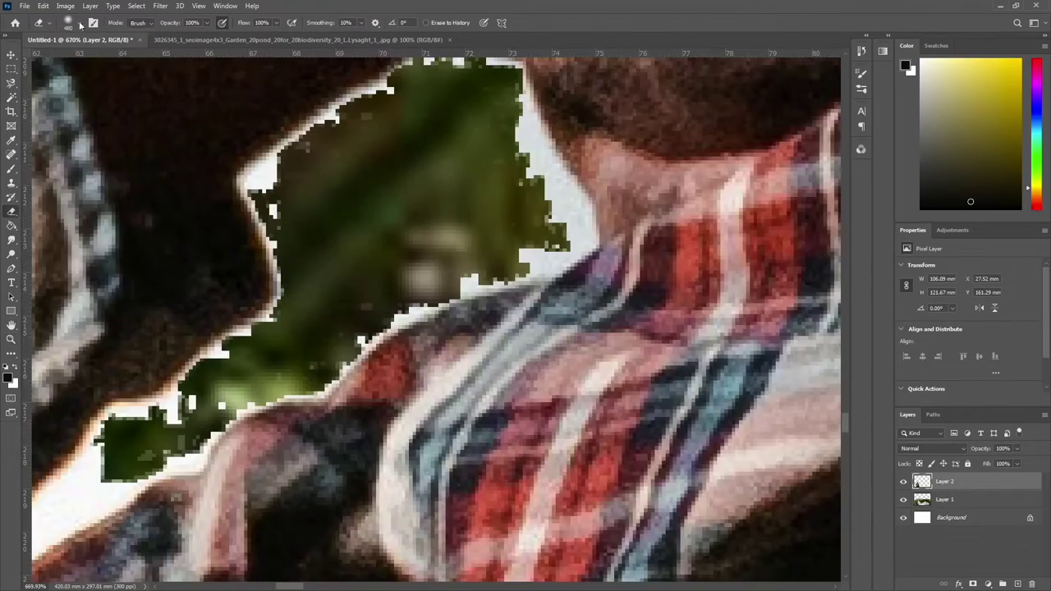
# Step: Erase leftover green around the man's head, shoulder and collar
pyautogui.click(79, 23)
pyautogui.moveTo(379, 115); pyautogui.dragTo(305, 239)
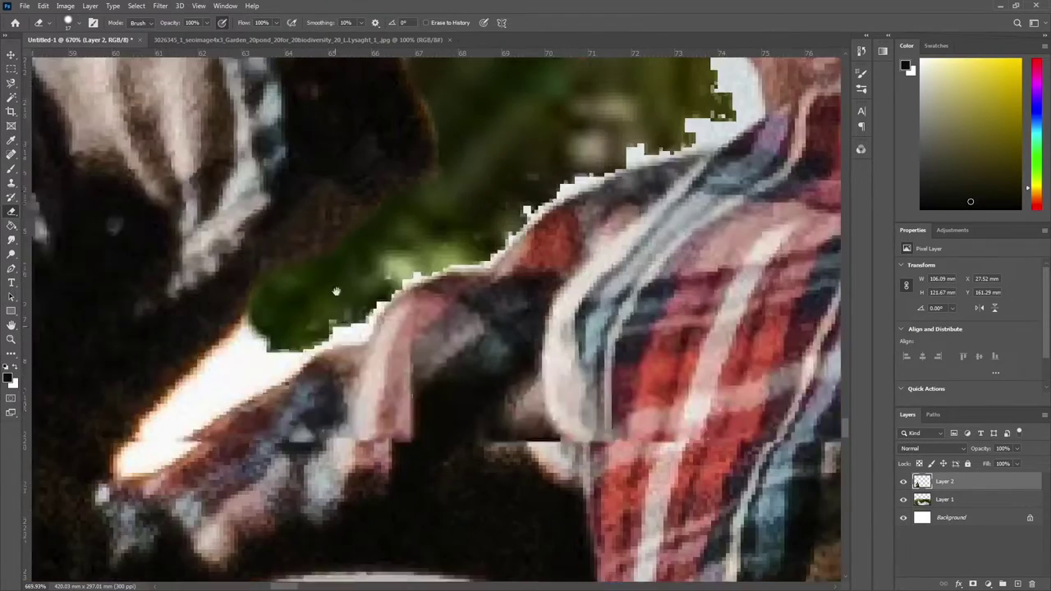
pyautogui.moveTo(164, 375); pyautogui.dragTo(540, 173)
pyautogui.scroll(-3, 540, 172)
pyautogui.moveTo(394, 300); pyautogui.dragTo(305, 131)
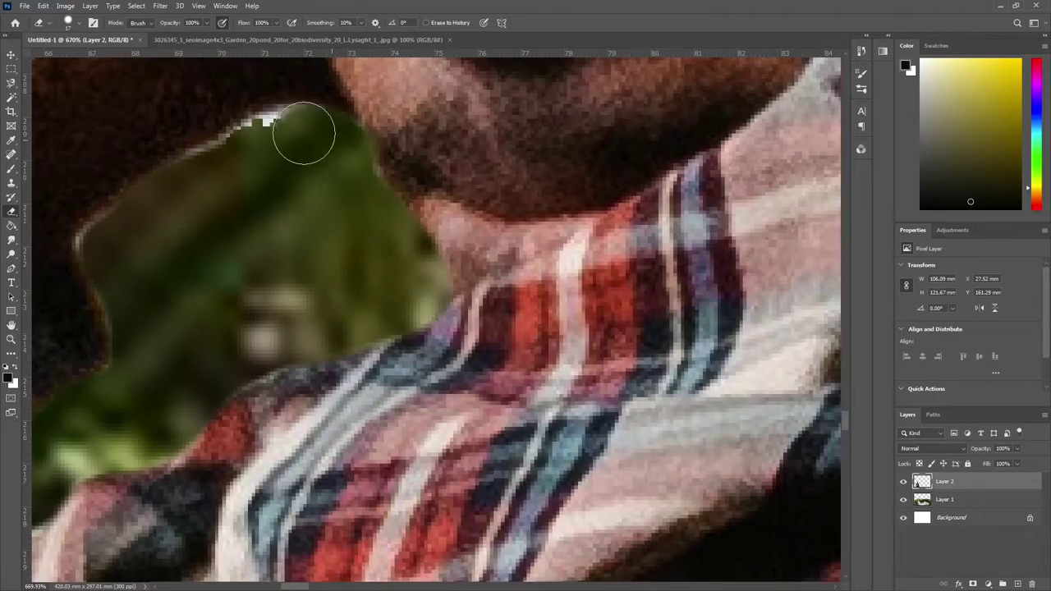
pyautogui.scroll(-2, 304, 132)
pyautogui.scroll(-1, 347, 150)
pyautogui.scroll(-3, 524, 247)
pyautogui.hscroll(2, 524, 248)
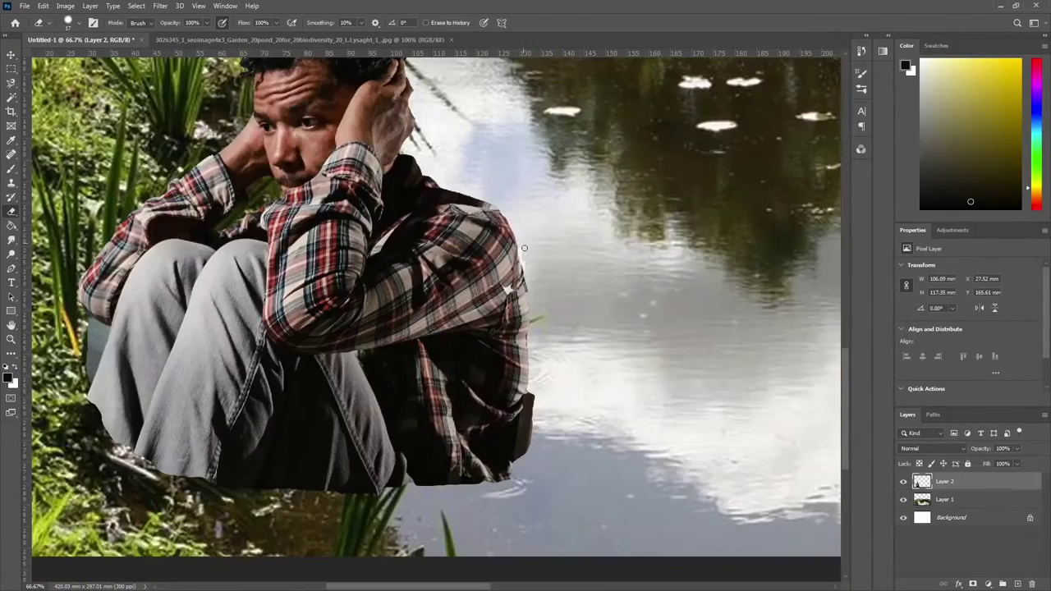
pyautogui.scroll(-3, 523, 265)
# Step: Move the man to the bottom-left and lower the pond's contrast to -30
pyautogui.press('v')
pyautogui.moveTo(370, 271); pyautogui.dragTo(267, 464)
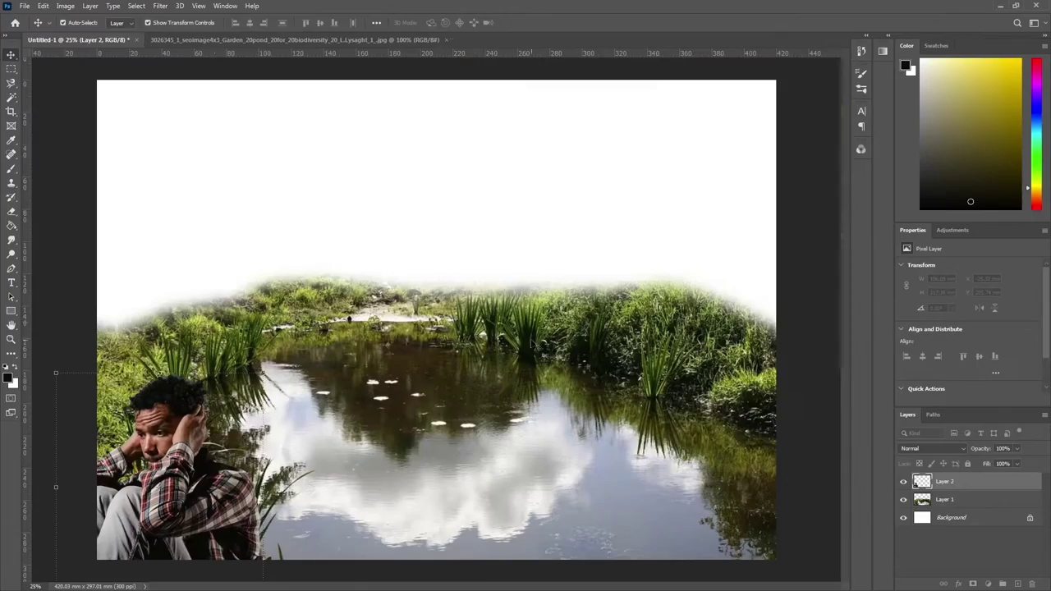
pyautogui.hotkey('alt', '[')
pyautogui.click(65, 6)
pyautogui.click(270, 31)
pyautogui.moveTo(722, 159)
pyautogui.mouseDown()
pyautogui.moveTo(687, 186)
pyautogui.moveTo(718, 160)
pyautogui.mouseUp()
pyautogui.click(806, 148)
# Step: Slightly darken the man and add a dark overlay copy at 62% opacity
pyautogui.hotkey('alt', ']')
pyautogui.click(65, 6)
pyautogui.click(271, 30)
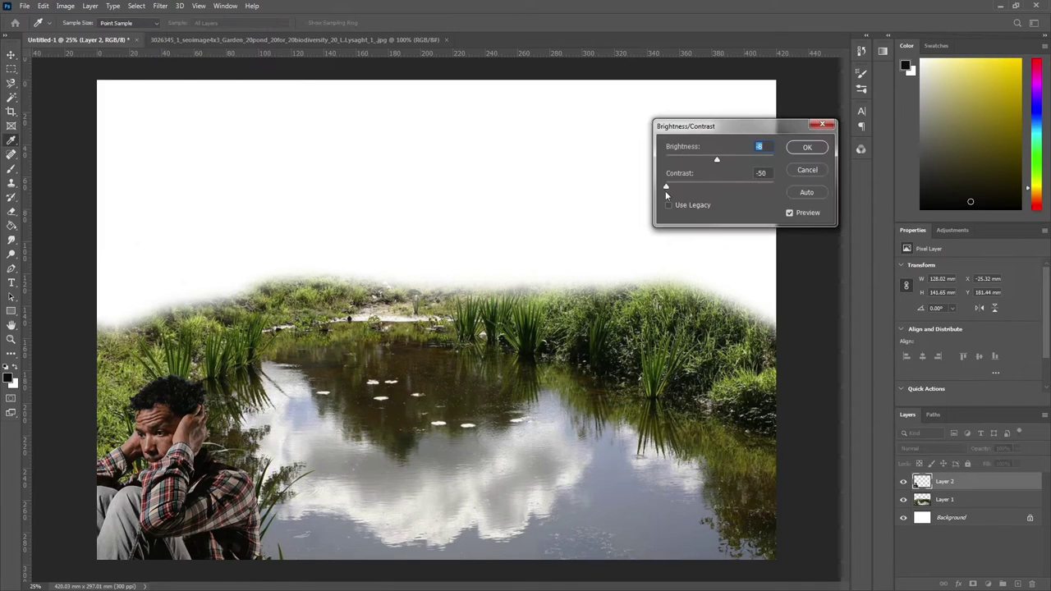
pyautogui.press('Return')
pyautogui.rightClick(949, 539)
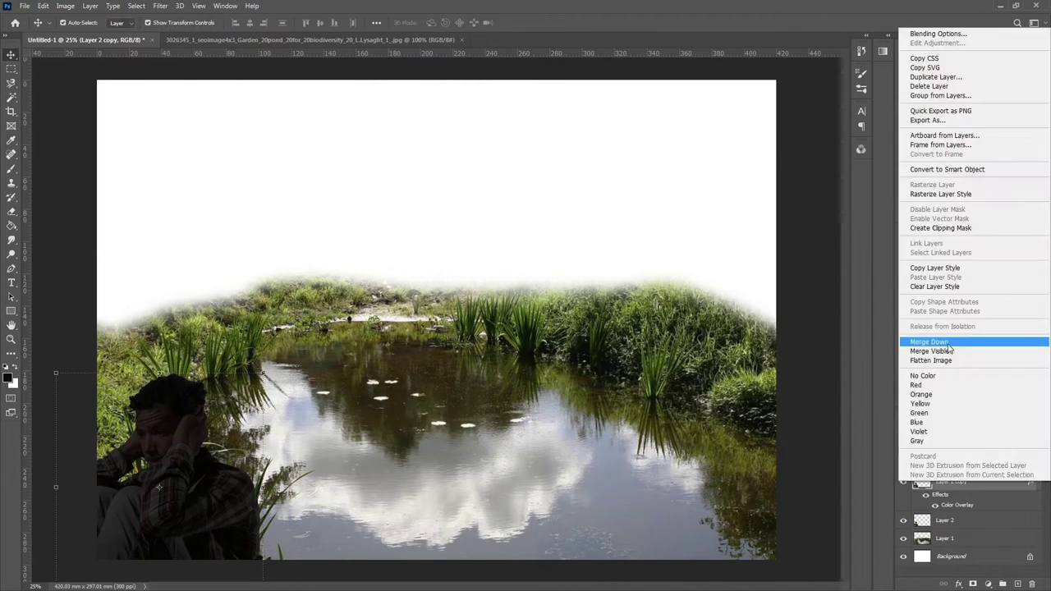
pyautogui.press('Escape')
pyautogui.moveTo(1010, 465); pyautogui.dragTo(997, 464)
# Step: Lighten the dark copy over his left arm and knee with a soft round eraser
pyautogui.press('e')
pyautogui.click(78, 23)
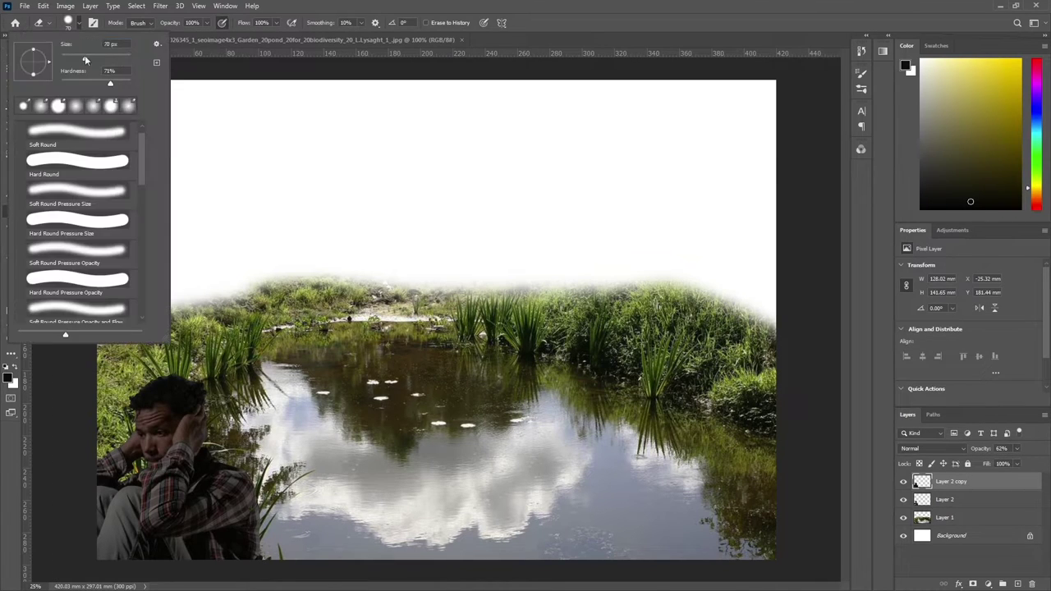
pyautogui.press('Escape')
pyautogui.click(78, 22)
pyautogui.doubleClick(51, 103)
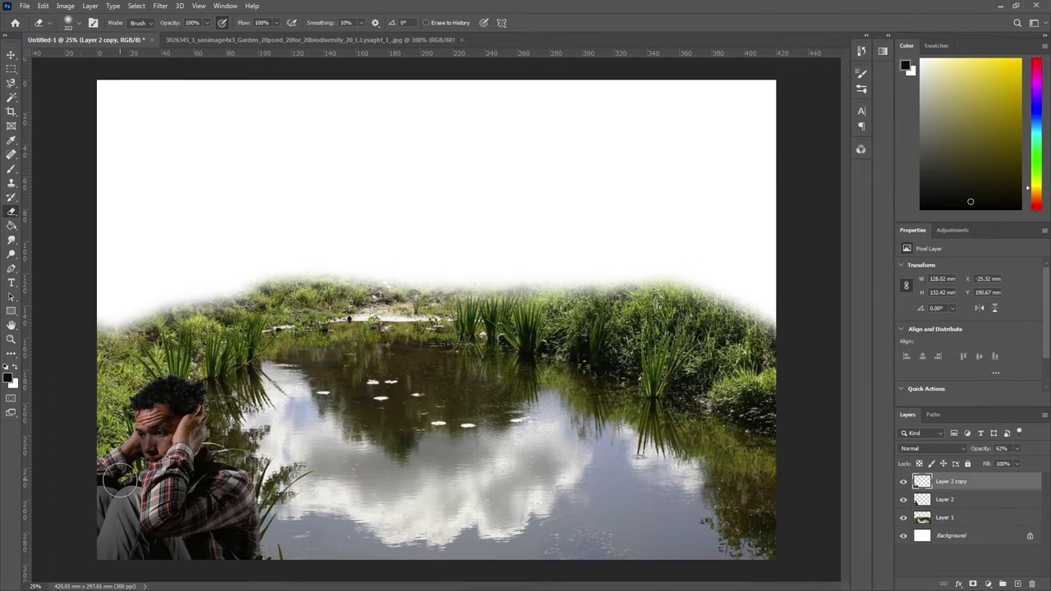
pyautogui.moveTo(121, 480); pyautogui.dragTo(119, 554)
# Step: Open the rock photo and duplicate its background layer
pyautogui.click(24, 5)
pyautogui.click(37, 37)
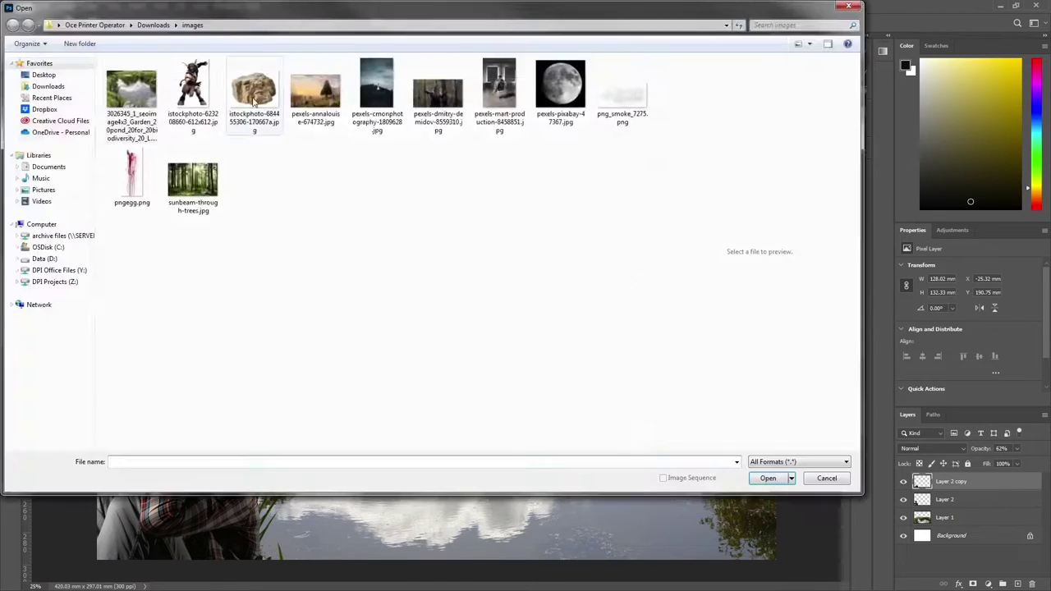
pyautogui.doubleClick(314, 88)
pyautogui.hotkey('ctrl', 'j')
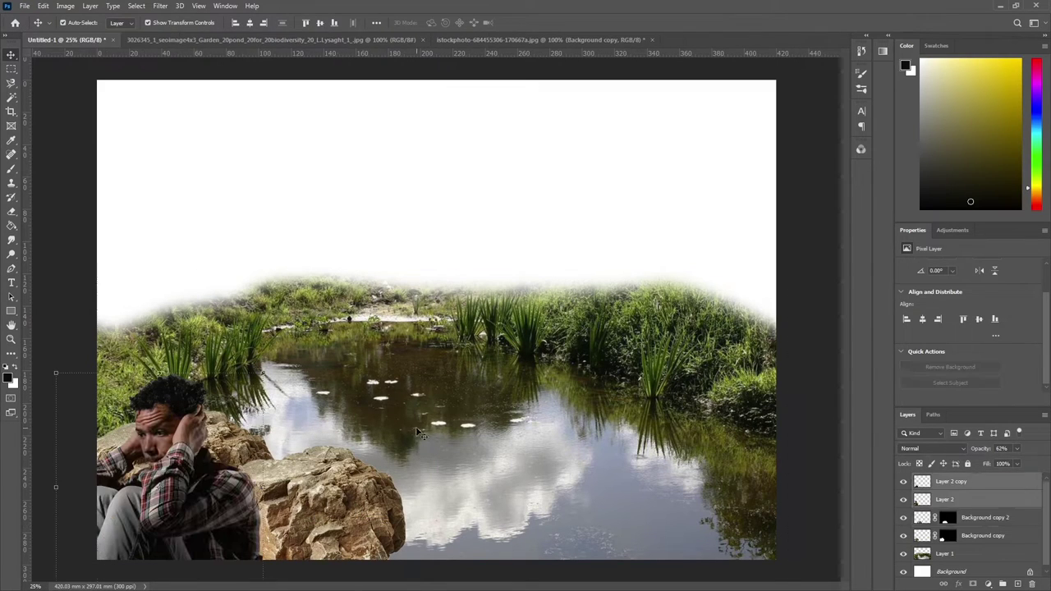
# Step: Darken the upper rock layer to brightness -37
pyautogui.click(989, 535)
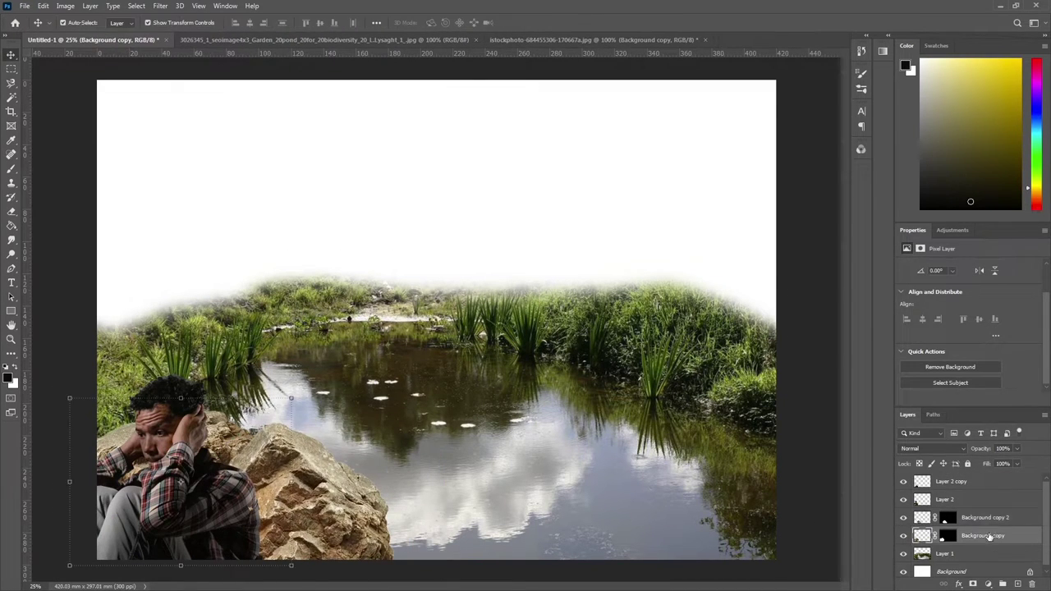
pyautogui.click(984, 518)
pyautogui.moveTo(719, 159); pyautogui.dragTo(706, 162)
pyautogui.click(806, 146)
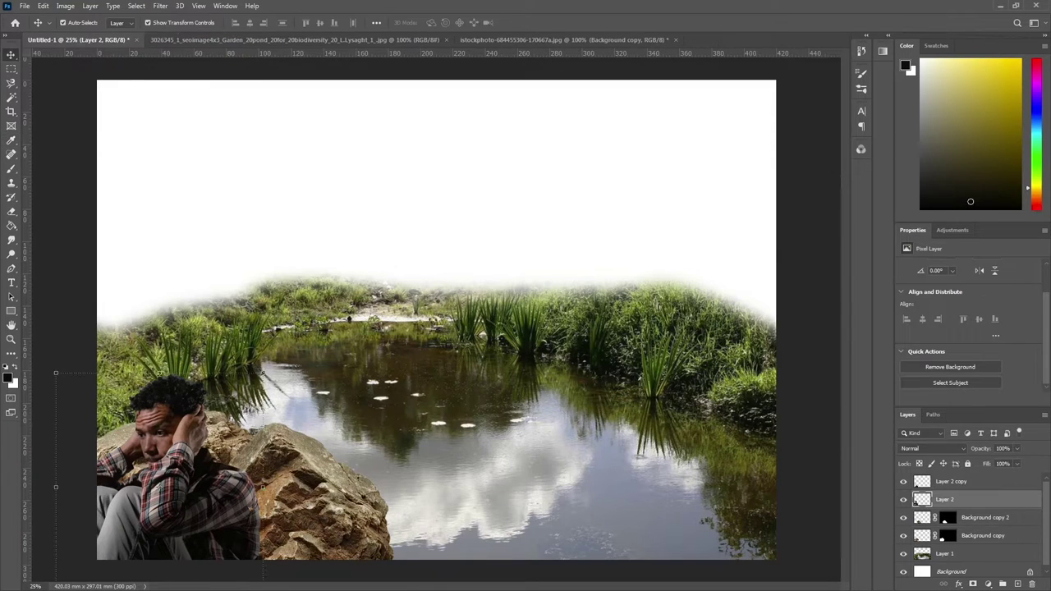
# Step: Add an empty Layer 3 and give the pond a Multiply gradient overlay
pyautogui.hotkey('ctrl', 'shift', 'alt', 'n')
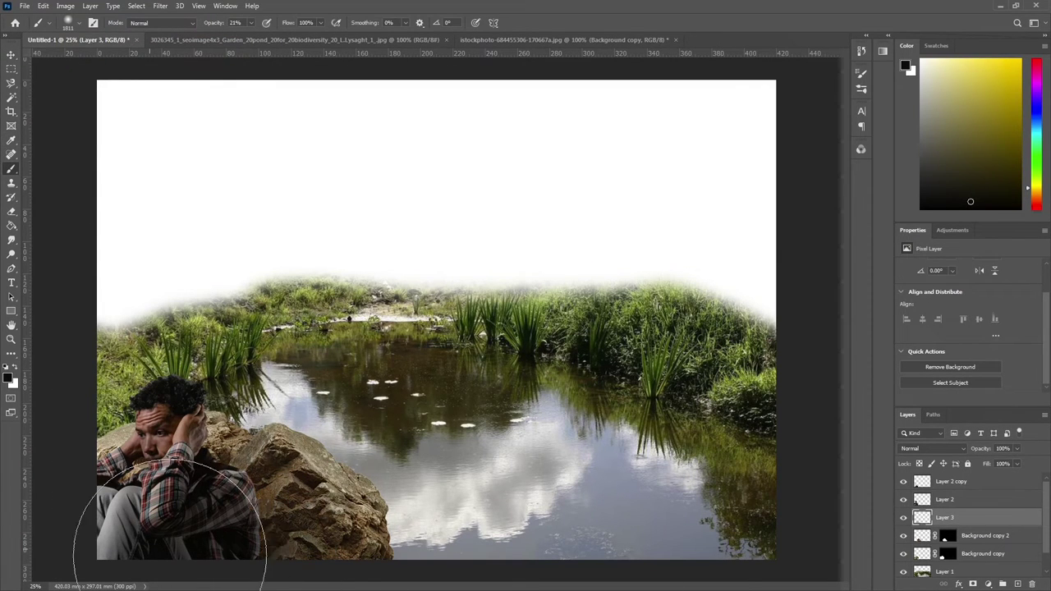
pyautogui.press('v')
pyautogui.click(271, 309)
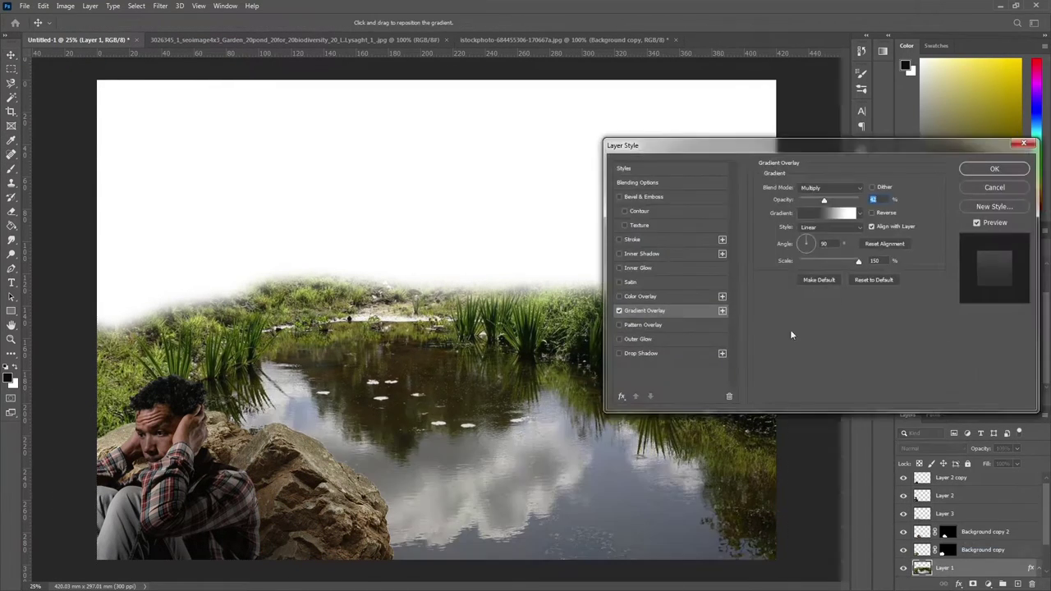
pyautogui.press('Return')
# Step: Open sunbeam-through-trees.jpg and scale it into the composite
pyautogui.click(24, 6)
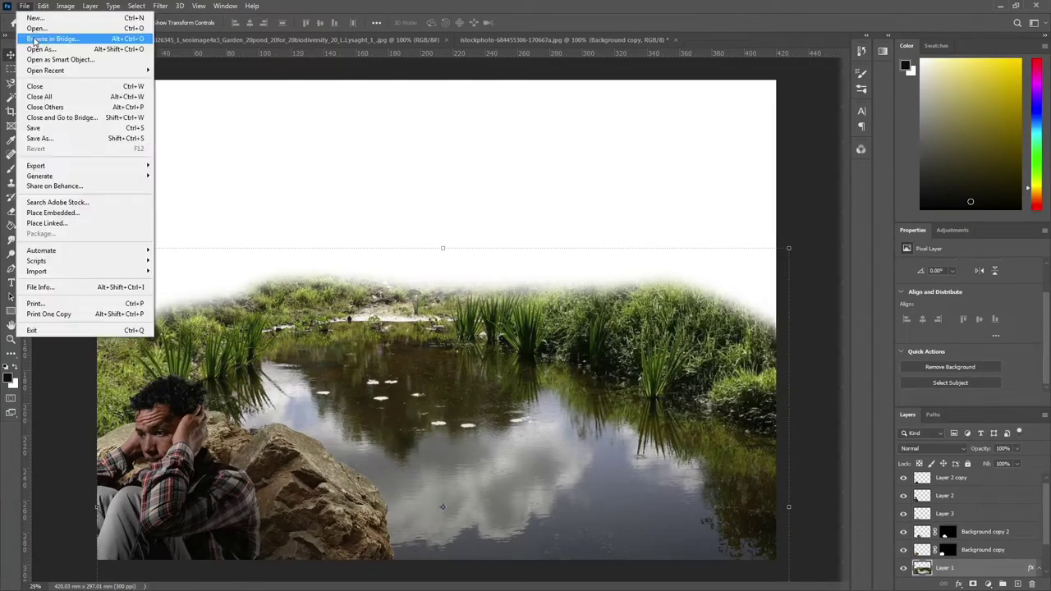
pyautogui.click(37, 33)
pyautogui.click(193, 180)
pyautogui.press('Return')
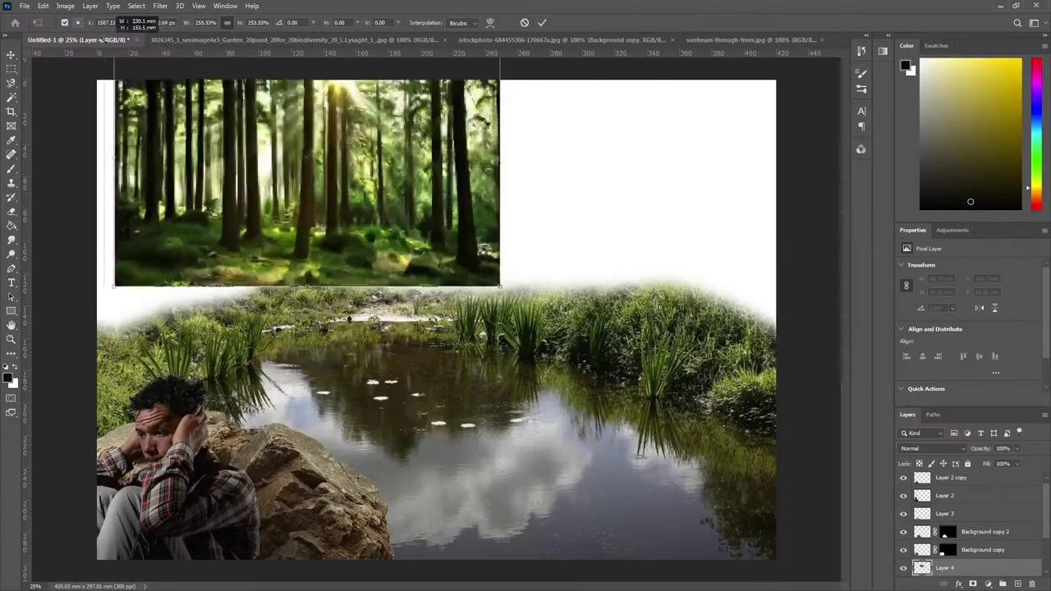
pyautogui.moveTo(774, 287)
pyautogui.mouseDown()
pyautogui.moveTo(800, 308)
pyautogui.moveTo(663, 195)
pyautogui.moveTo(230, 164)
pyautogui.moveTo(230, 209)
pyautogui.mouseUp()
pyautogui.press('Return')
# Step: Stretch the forest copy wider across the top of the scene
pyautogui.press('e')
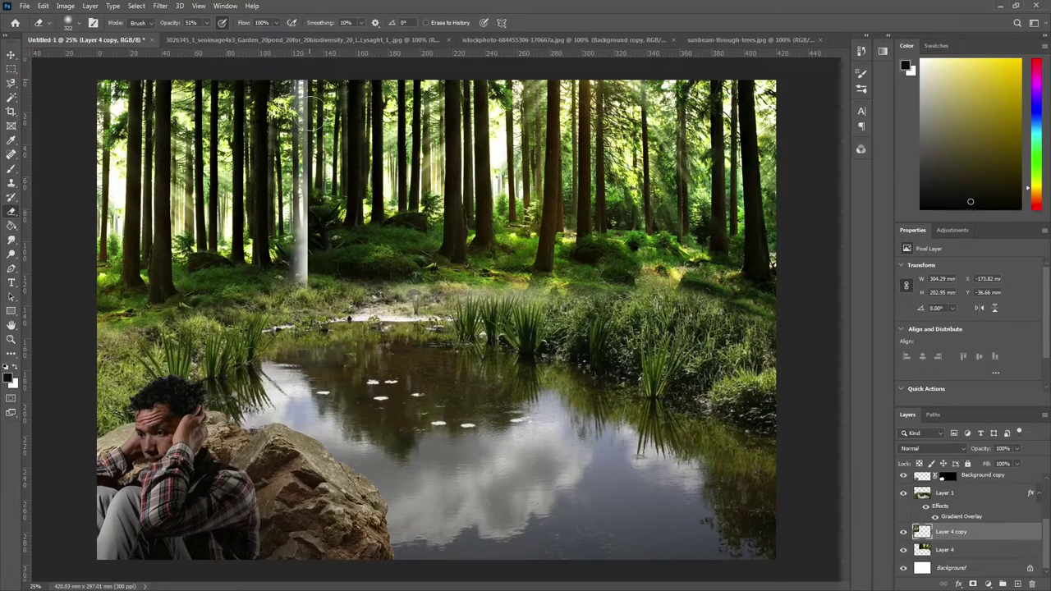
pyautogui.click(11, 54)
pyautogui.moveTo(364, 176); pyautogui.dragTo(399, 172)
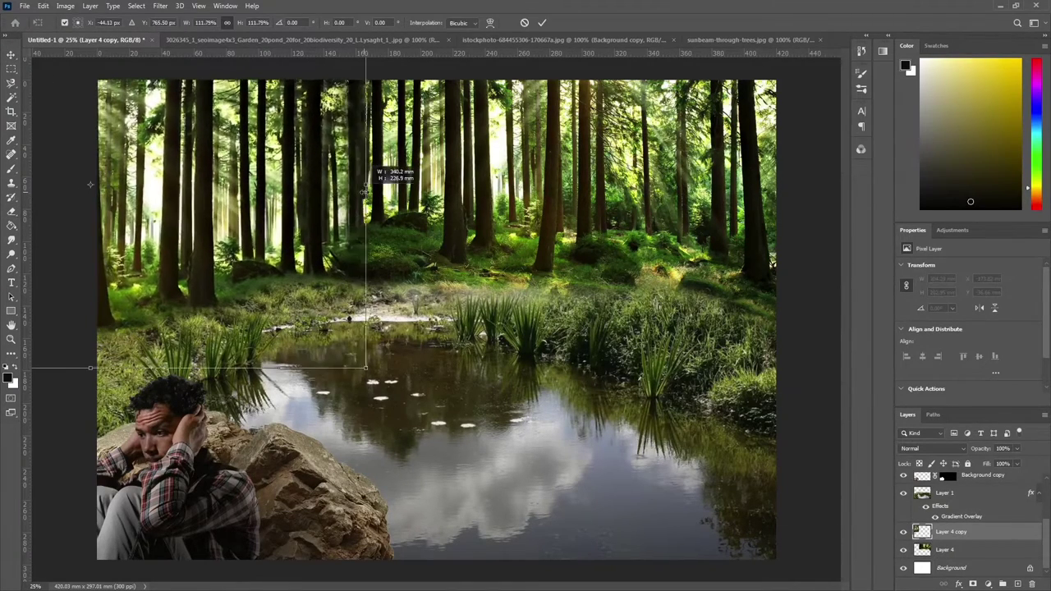
pyautogui.click(417, 177)
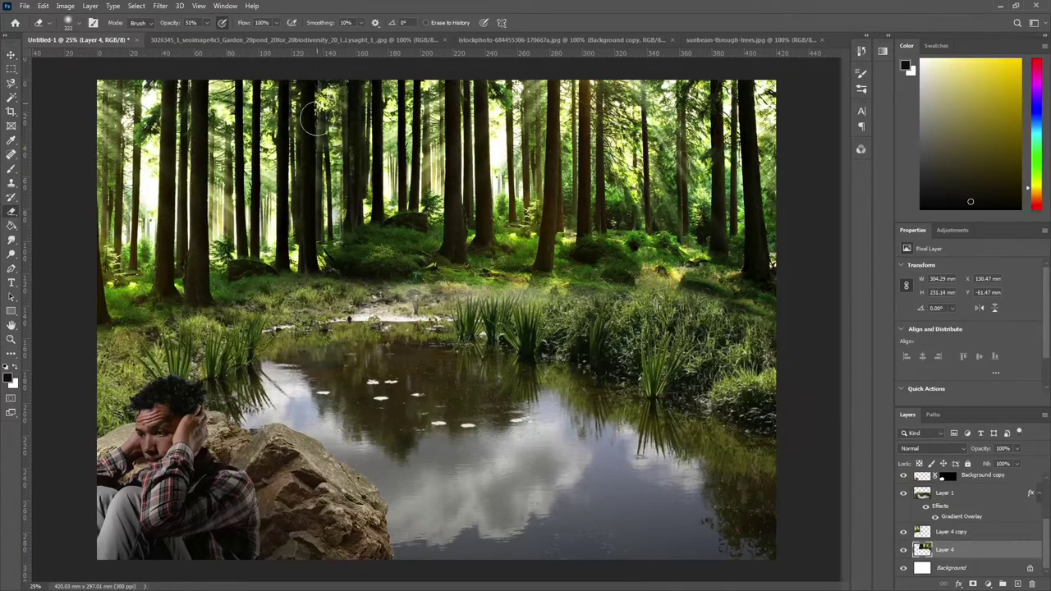
# Step: Brighten the original forest layer to brightness 32
pyautogui.click(65, 5)
pyautogui.click(197, 33)
pyautogui.moveTo(719, 160)
pyautogui.mouseDown()
pyautogui.moveTo(733, 163)
pyautogui.moveTo(713, 161)
pyautogui.mouseUp()
pyautogui.click(807, 146)
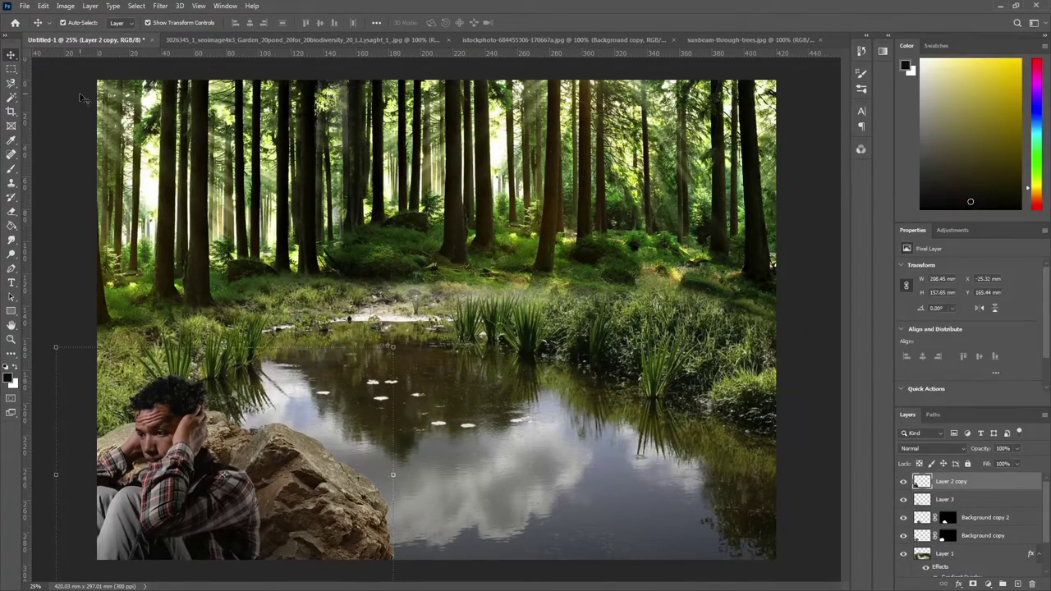
# Step: Raise the layer's brightness to 6
pyautogui.click(65, 6)
pyautogui.click(197, 33)
pyautogui.moveTo(719, 160); pyautogui.dragTo(722, 164)
pyautogui.press('Return')
# Step: Resize the brush and erase stray edges around the man's curly hair on Layer 2 copy
pyautogui.click(944, 499)
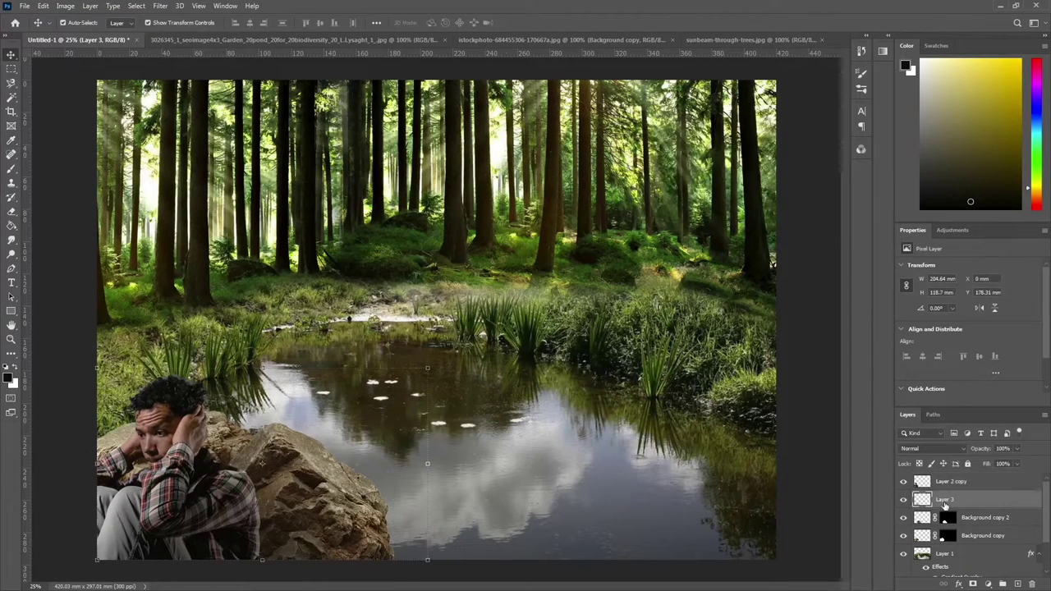
pyautogui.rightClick(78, 53)
pyautogui.moveTo(99, 48); pyautogui.dragTo(57, 48)
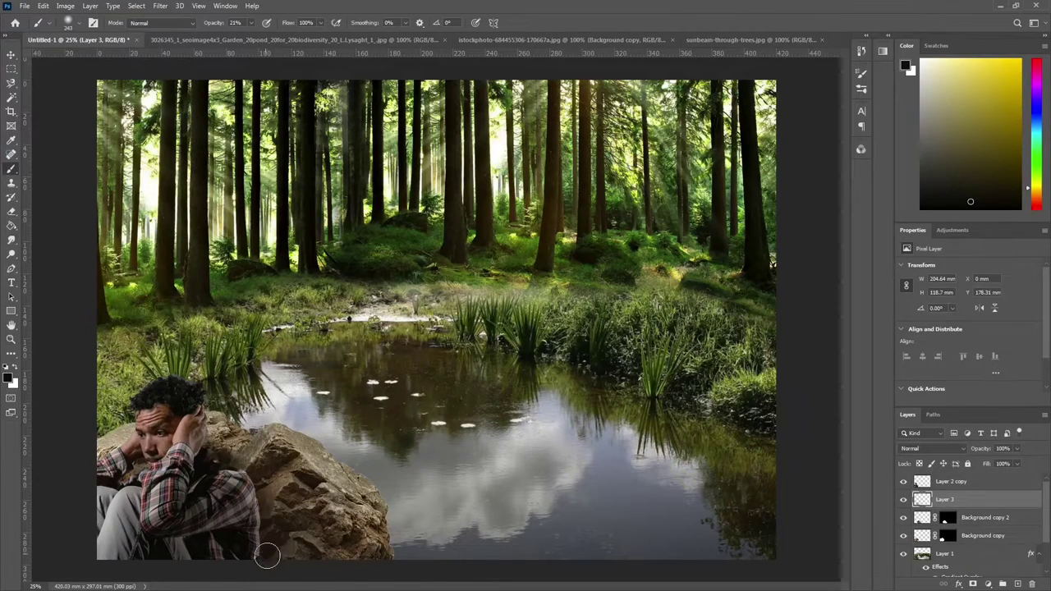
pyautogui.press('v')
pyautogui.hotkey('alt', ']')
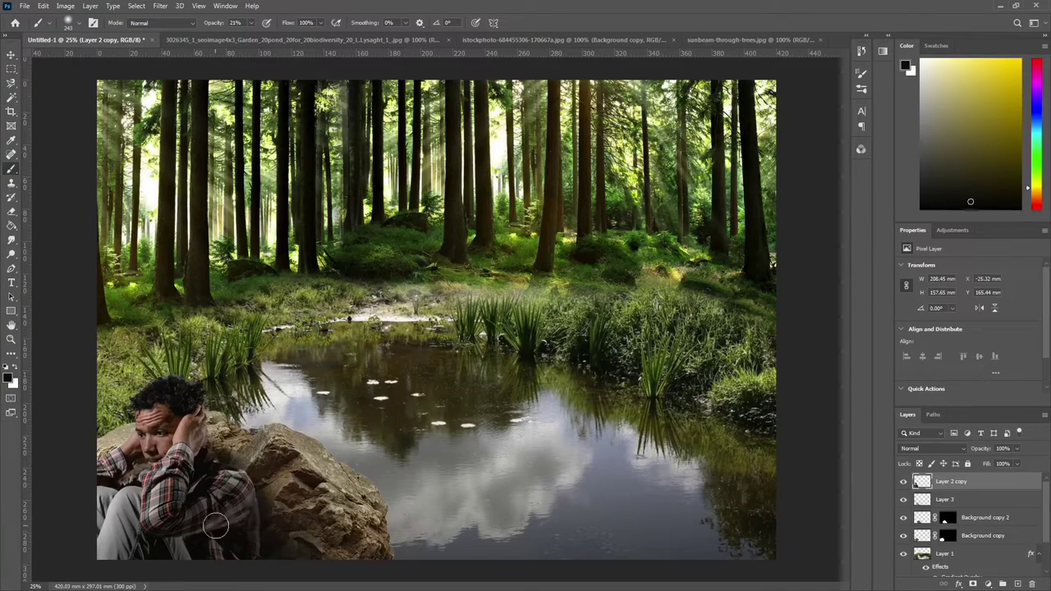
pyautogui.click(74, 22)
pyautogui.moveTo(58, 47); pyautogui.dragTo(82, 48)
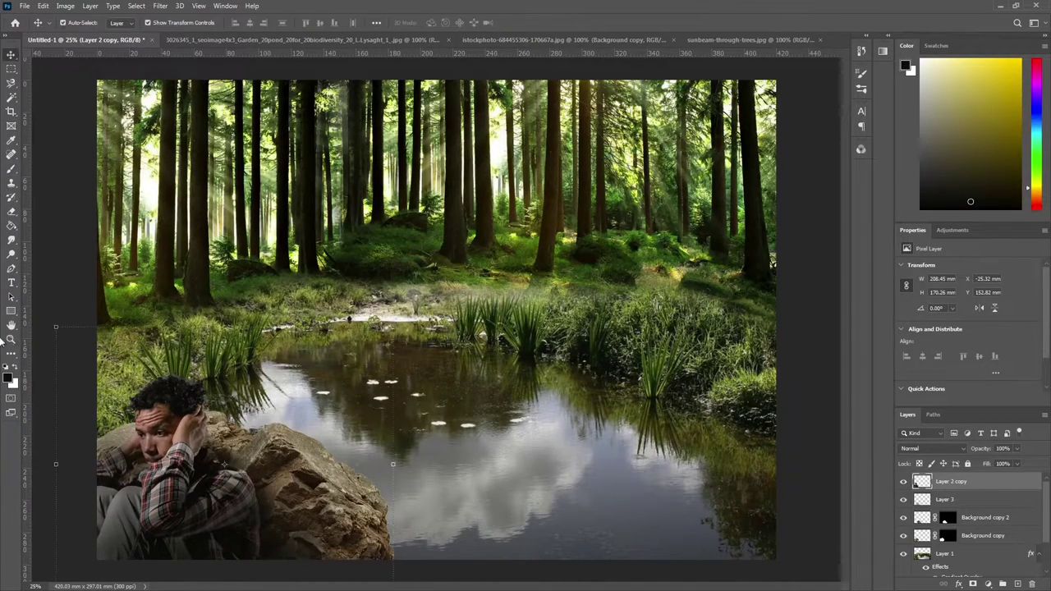
pyautogui.press('e')
pyautogui.scroll(5, 115, 409)
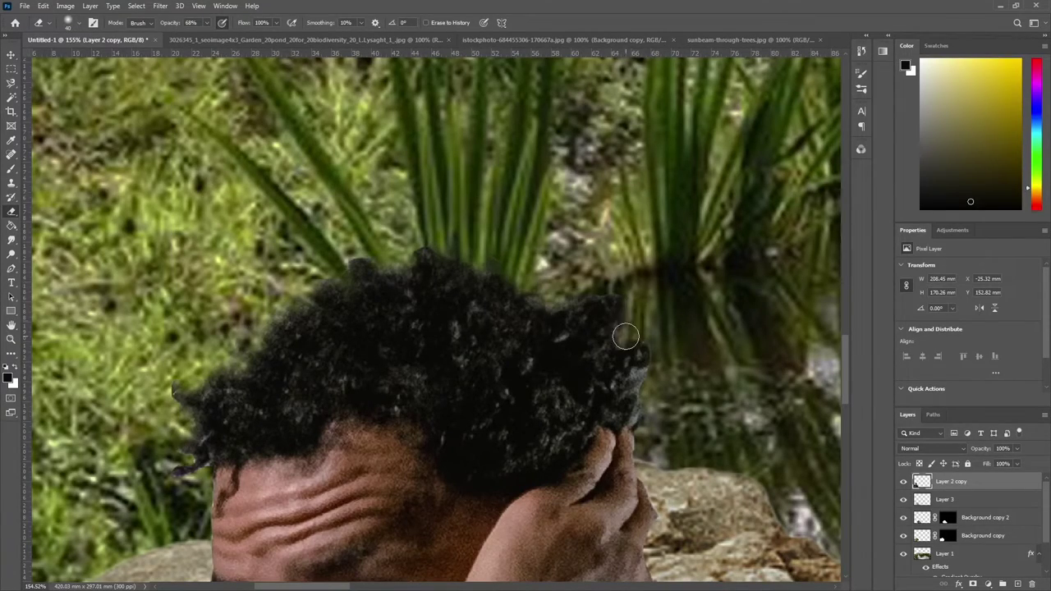
pyautogui.scroll(-10, 630, 385)
# Step: Place the minotaur image above Layer 1, enlarging it and moving it right
pyautogui.press('v')
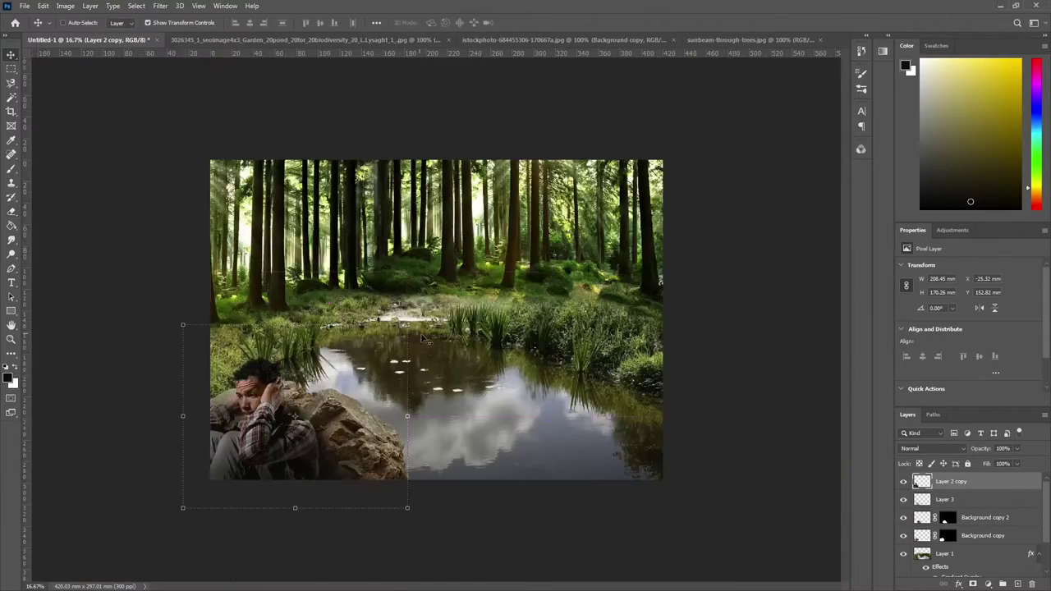
pyautogui.click(383, 318)
pyautogui.click(25, 6)
pyautogui.click(49, 38)
pyautogui.doubleClick(192, 93)
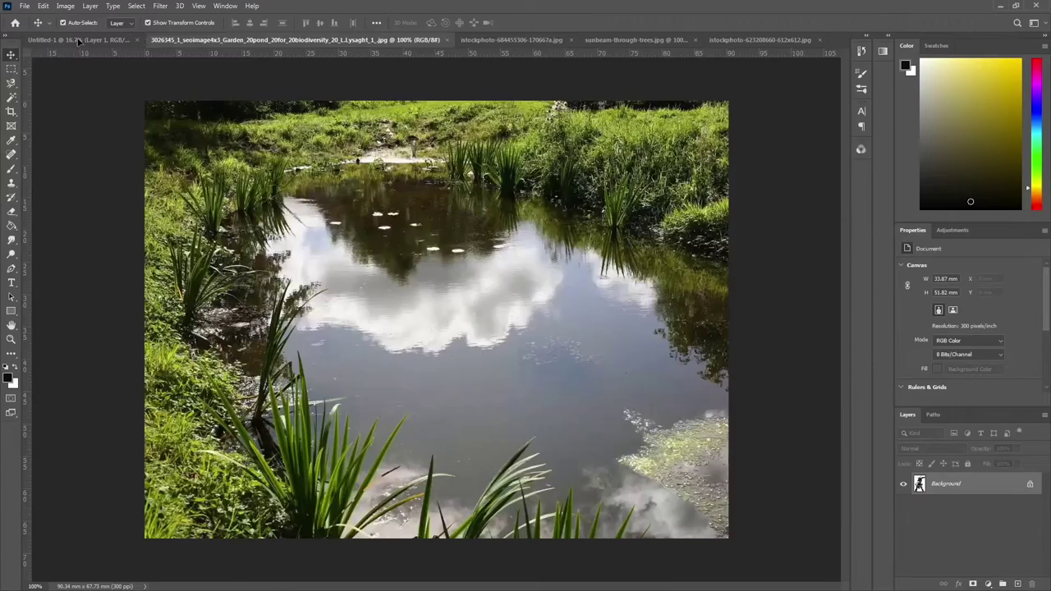
pyautogui.moveTo(530, 281)
pyautogui.mouseDown()
pyautogui.moveTo(440, 279)
pyautogui.moveTo(556, 152)
pyautogui.mouseUp()
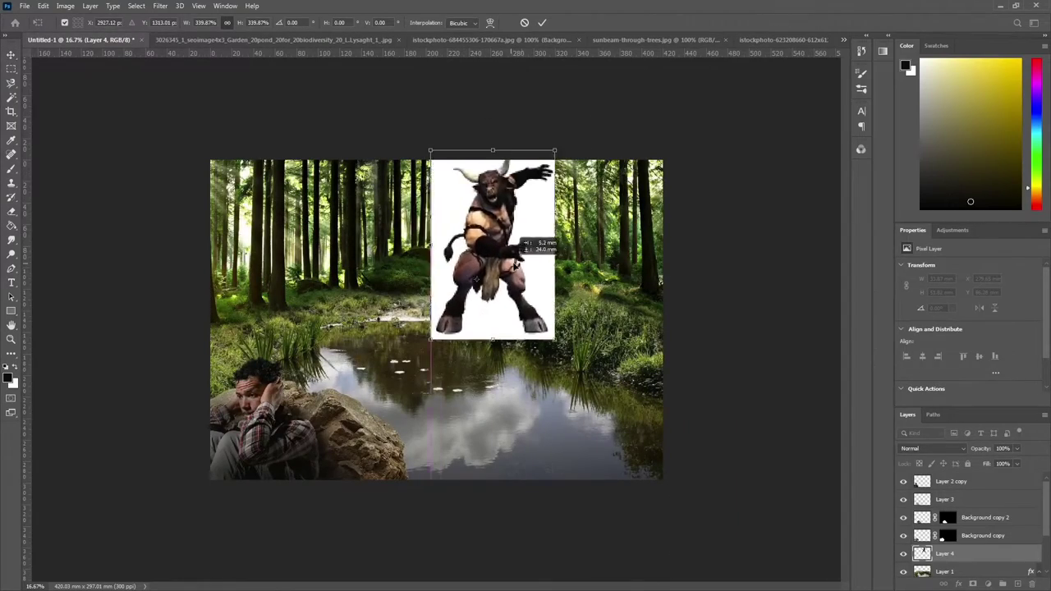
pyautogui.moveTo(514, 264)
pyautogui.mouseDown()
pyautogui.moveTo(593, 232)
pyautogui.moveTo(478, 221)
pyautogui.mouseUp()
pyautogui.click(12, 54)
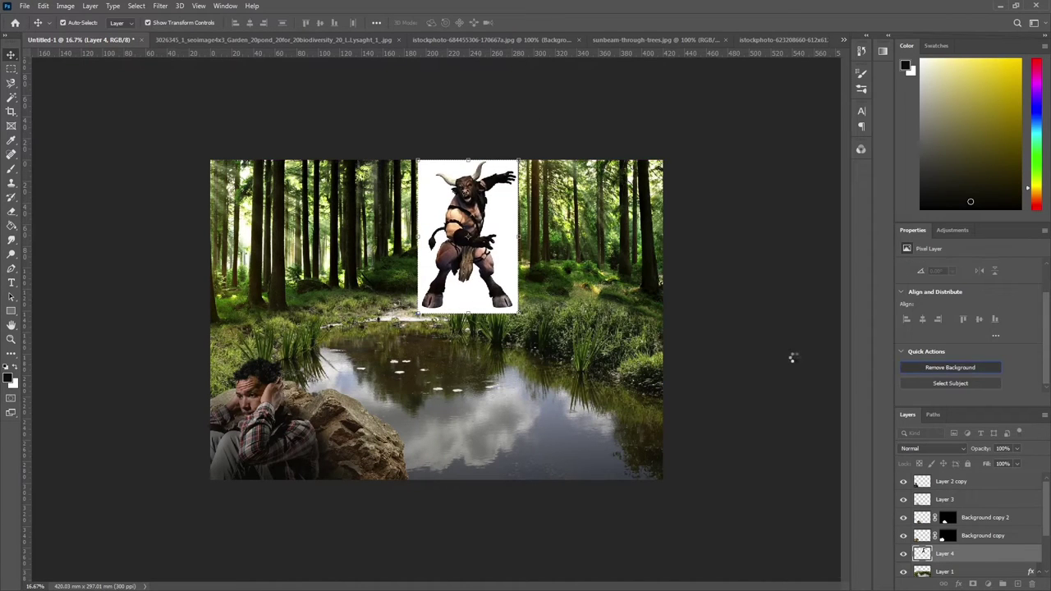
# Step: Remove the minotaur's white background and set it among the right-hand trees
pyautogui.click(950, 368)
pyautogui.hotkey('ctrl', 't')
pyautogui.moveTo(472, 234); pyautogui.dragTo(578, 234)
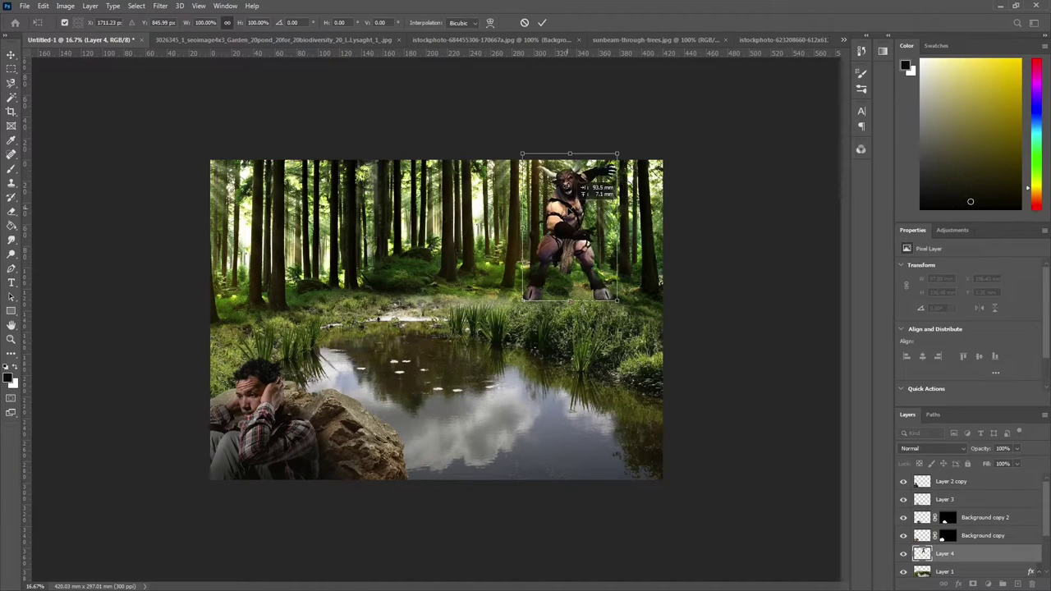
pyautogui.press('Return')
pyautogui.press('z')
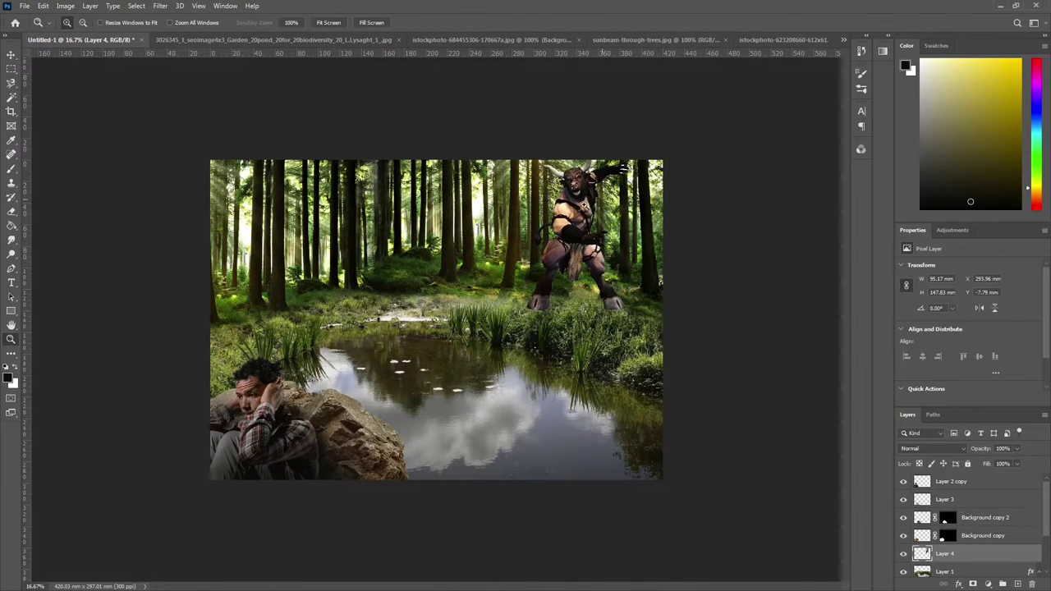
pyautogui.moveTo(608, 160); pyautogui.dragTo(636, 183)
# Step: Erase the white gaps between the minotaur's fingers and along the glove's edge
pyautogui.click(72, 22)
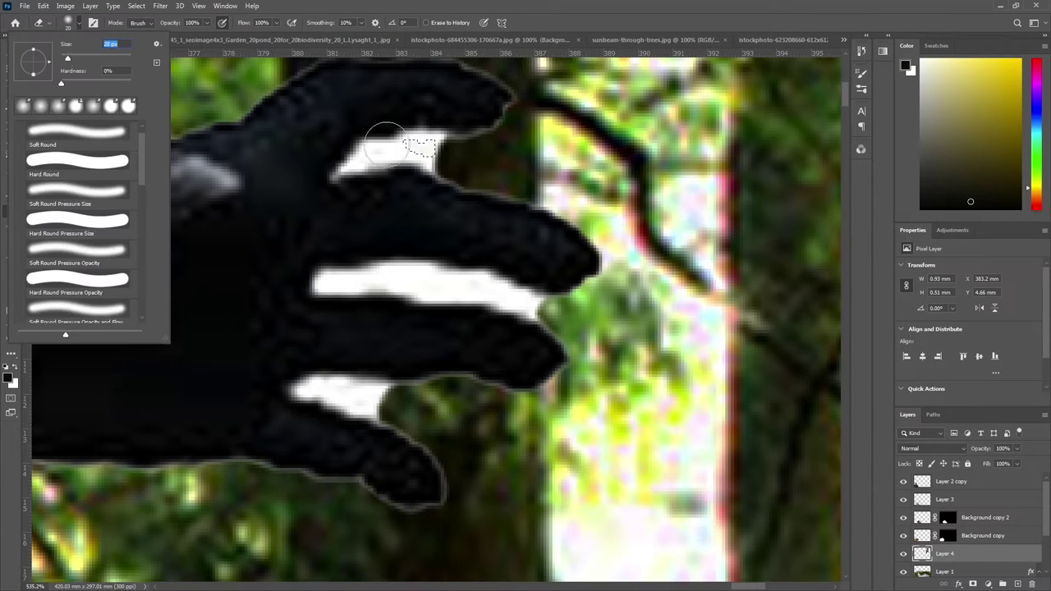
pyautogui.click(16, 97)
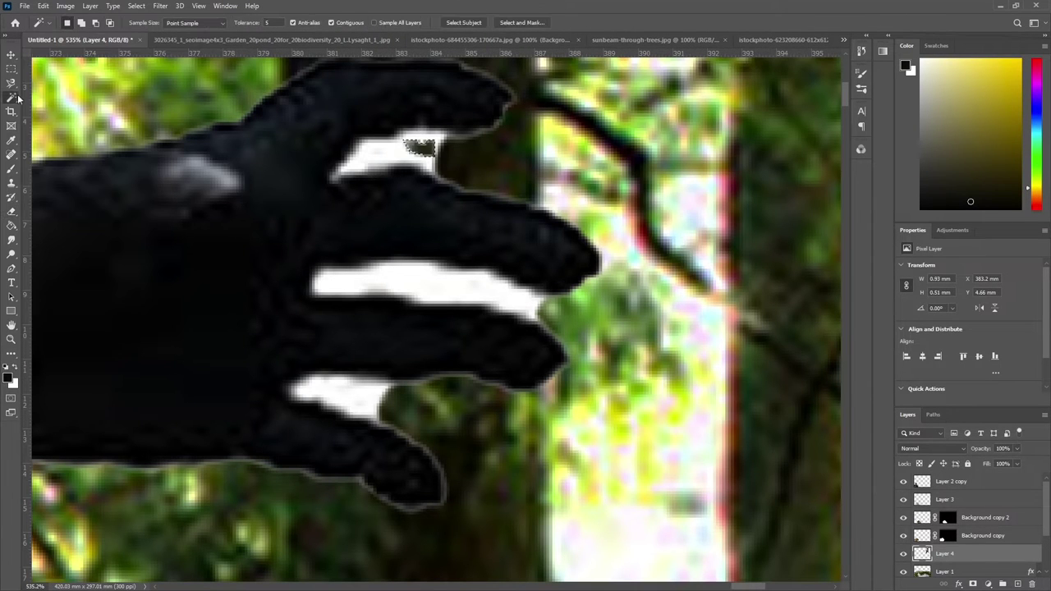
pyautogui.click(11, 212)
pyautogui.click(72, 23)
pyautogui.moveTo(435, 152); pyautogui.dragTo(365, 149)
pyautogui.moveTo(341, 282); pyautogui.dragTo(517, 291)
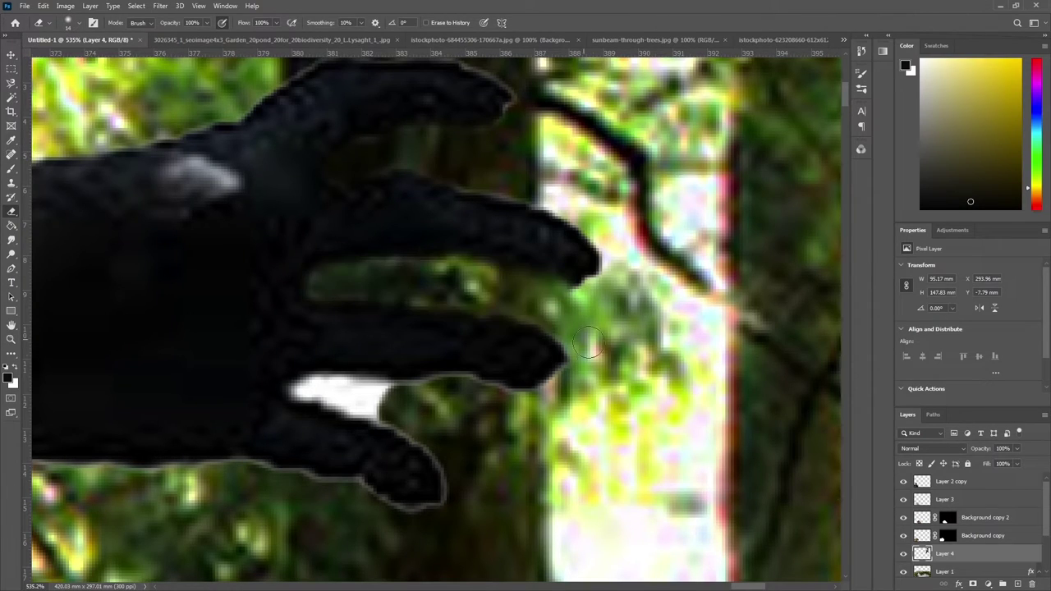
pyautogui.moveTo(295, 390); pyautogui.dragTo(366, 405)
pyautogui.moveTo(271, 468); pyautogui.dragTo(172, 473)
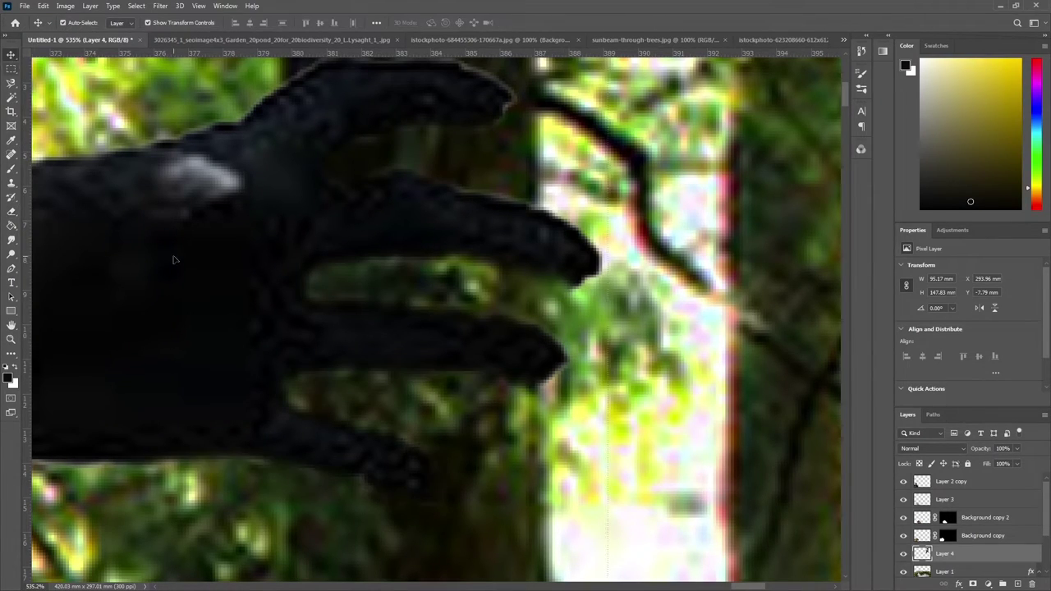
pyautogui.hotkey('ctrl', '0')
# Step: Duplicate the minotaur layer and give the copy a dark Color Overlay
pyautogui.press('v')
pyautogui.rightClick(983, 543)
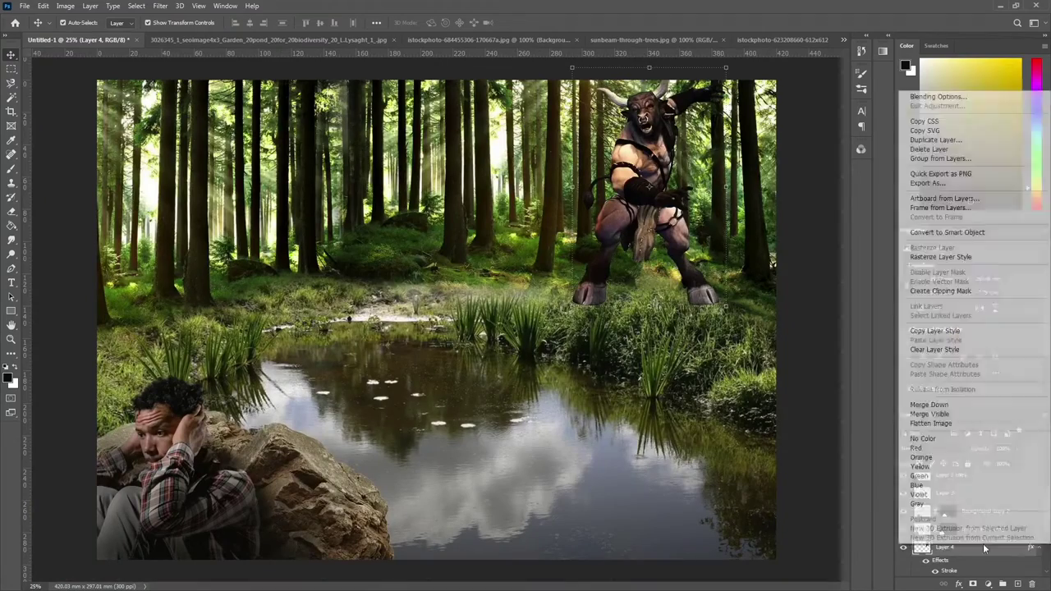
pyautogui.click(927, 274)
pyautogui.click(959, 584)
pyautogui.click(981, 536)
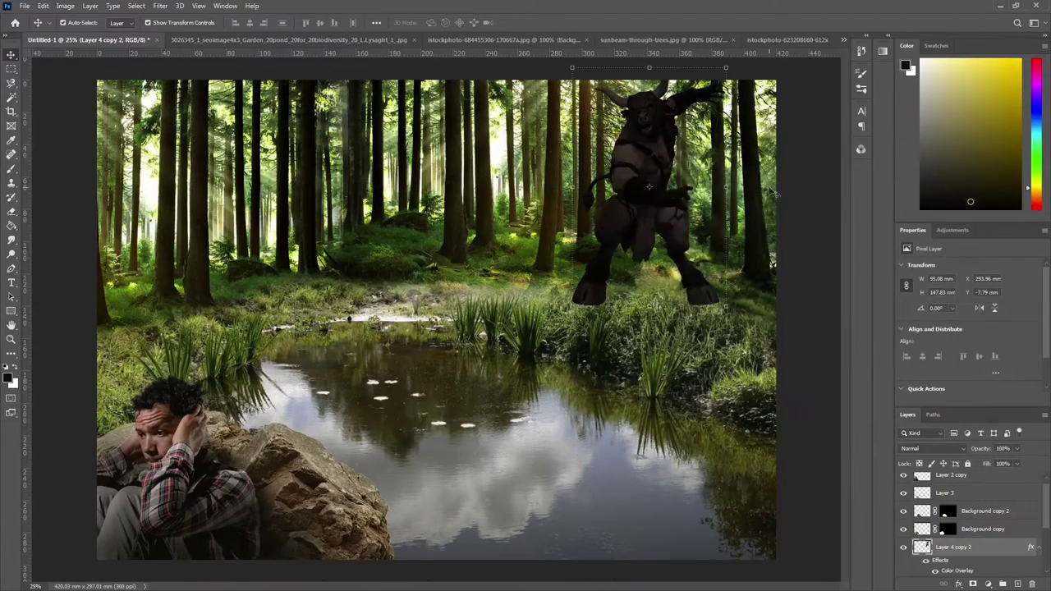
# Step: Erase the overlay over the minotaur's face and chest with a larger eraser
pyautogui.press('z')
pyautogui.moveTo(757, 78); pyautogui.dragTo(813, 205)
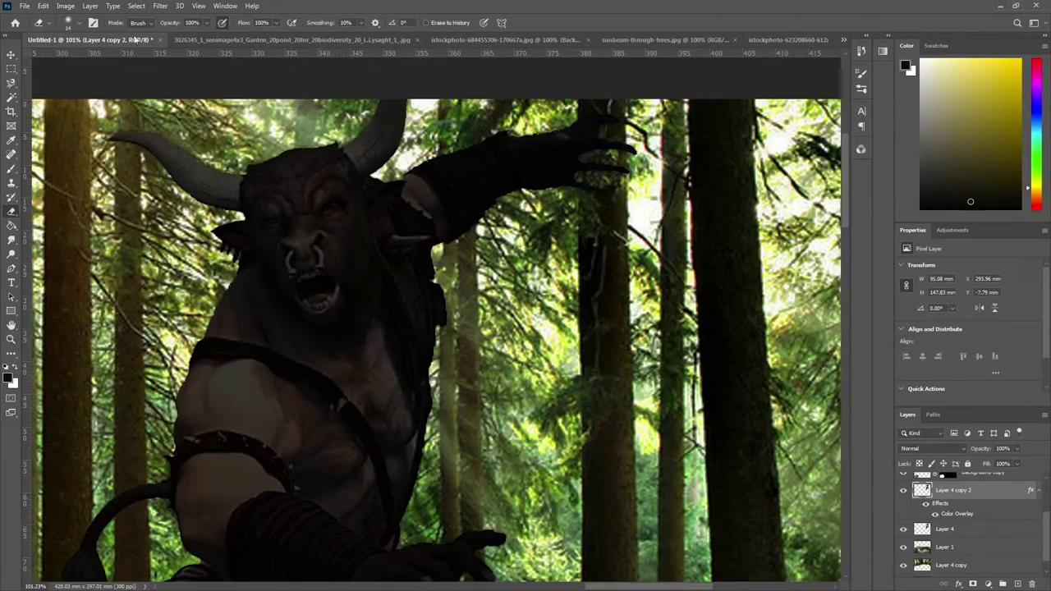
pyautogui.click(77, 26)
pyautogui.click(200, 145)
pyautogui.moveTo(292, 244); pyautogui.dragTo(307, 180)
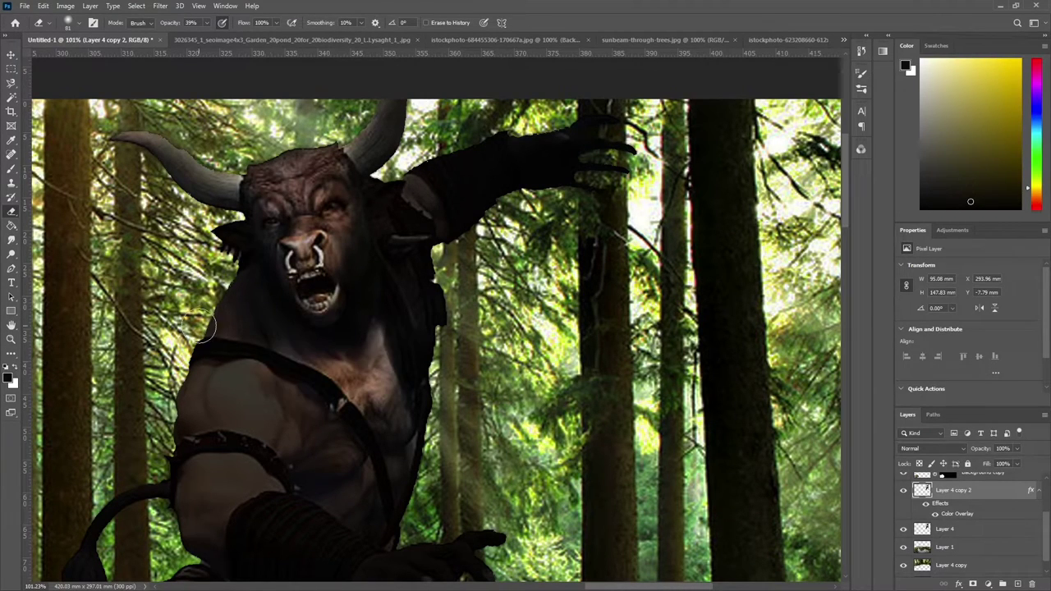
pyautogui.moveTo(205, 324); pyautogui.dragTo(246, 435)
pyautogui.scroll(-3, 246, 411)
pyautogui.scroll(-1, 330, 246)
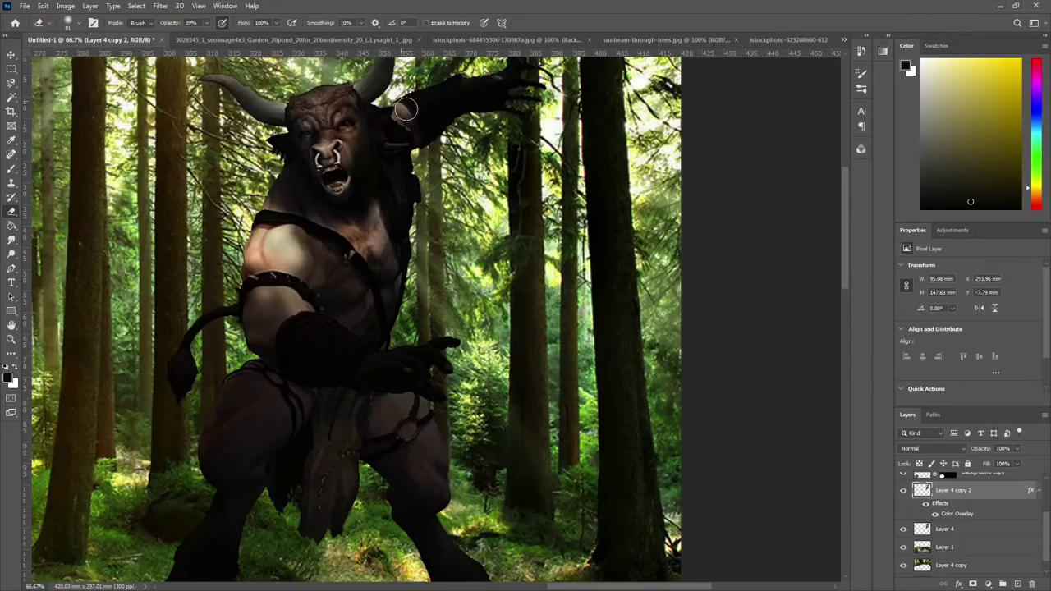
pyautogui.scroll(-3, 211, 468)
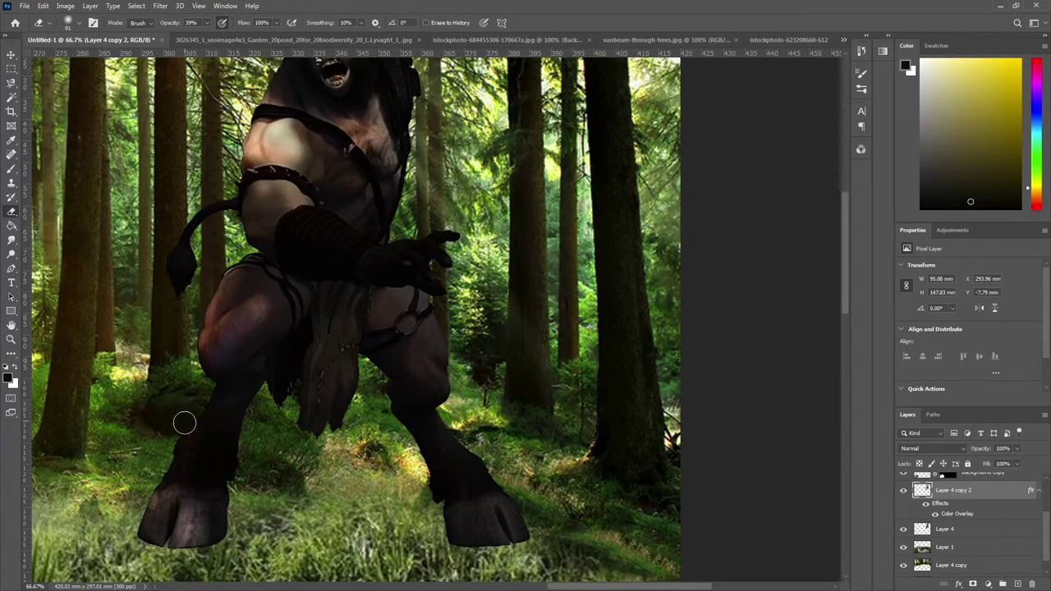
pyautogui.scroll(-2, 421, 290)
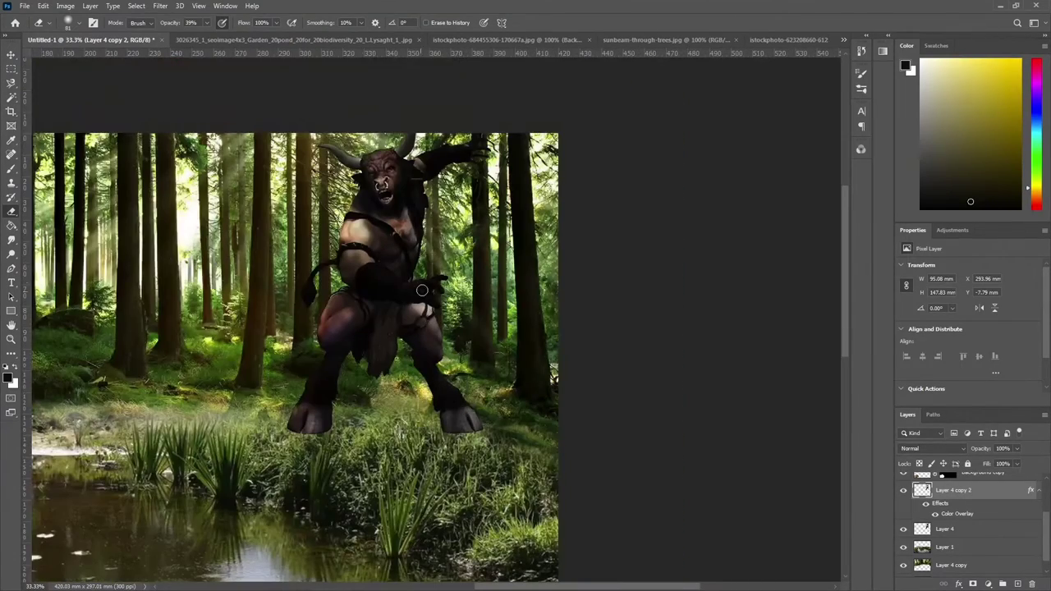
# Step: Merge the minotaur's shaded copy into one layer
pyautogui.rightClick(979, 523)
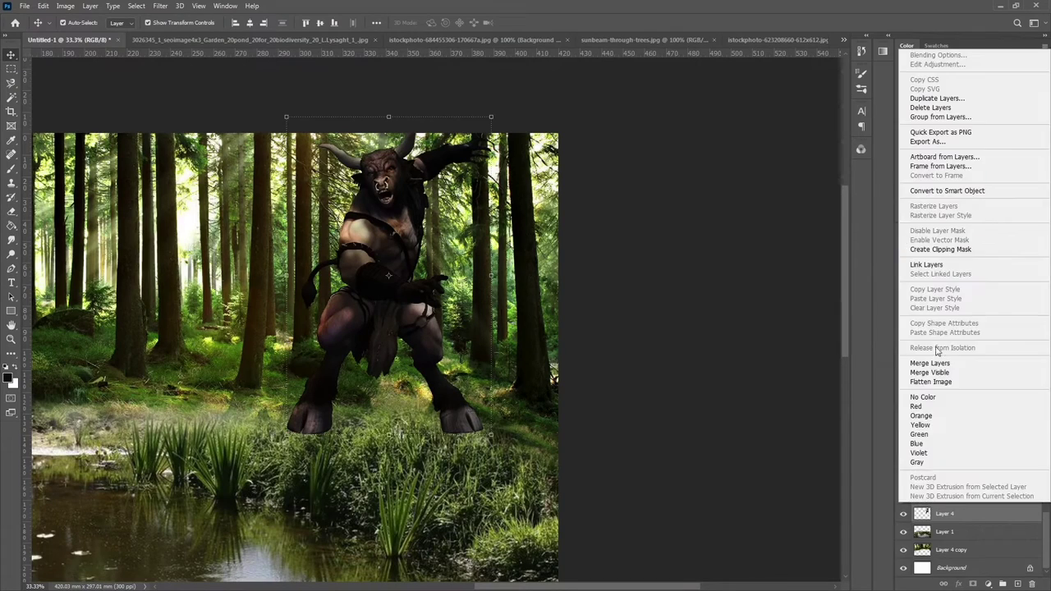
pyautogui.click(936, 433)
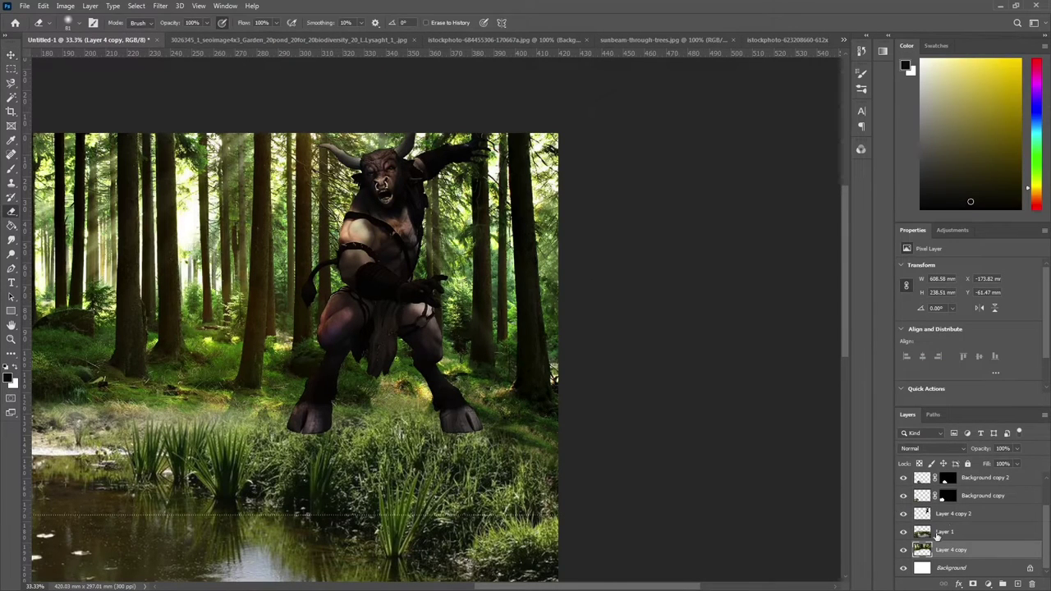
pyautogui.click(954, 517)
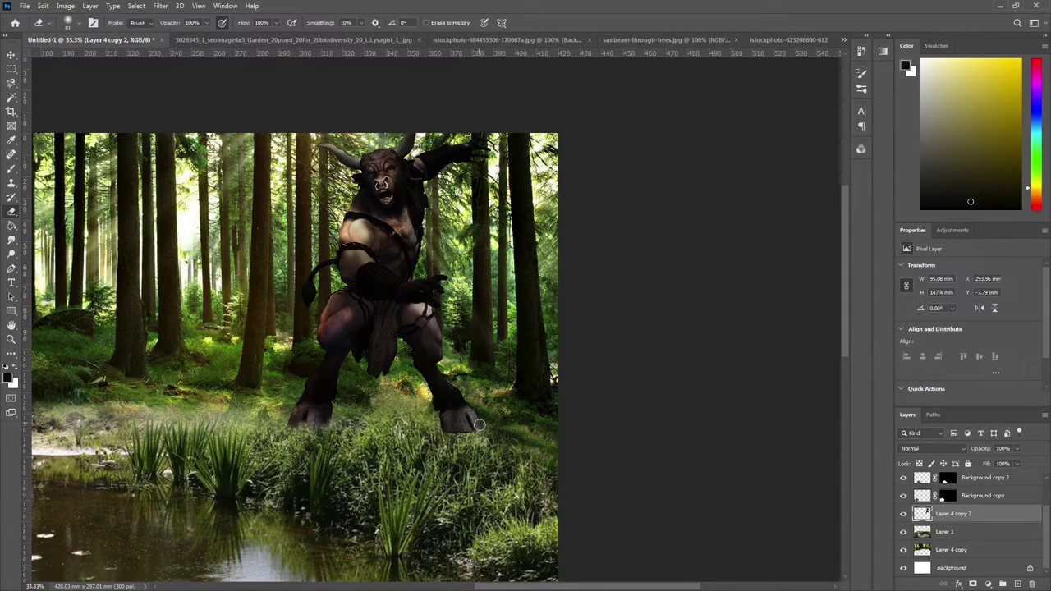
pyautogui.hotkey('ctrl', '-')
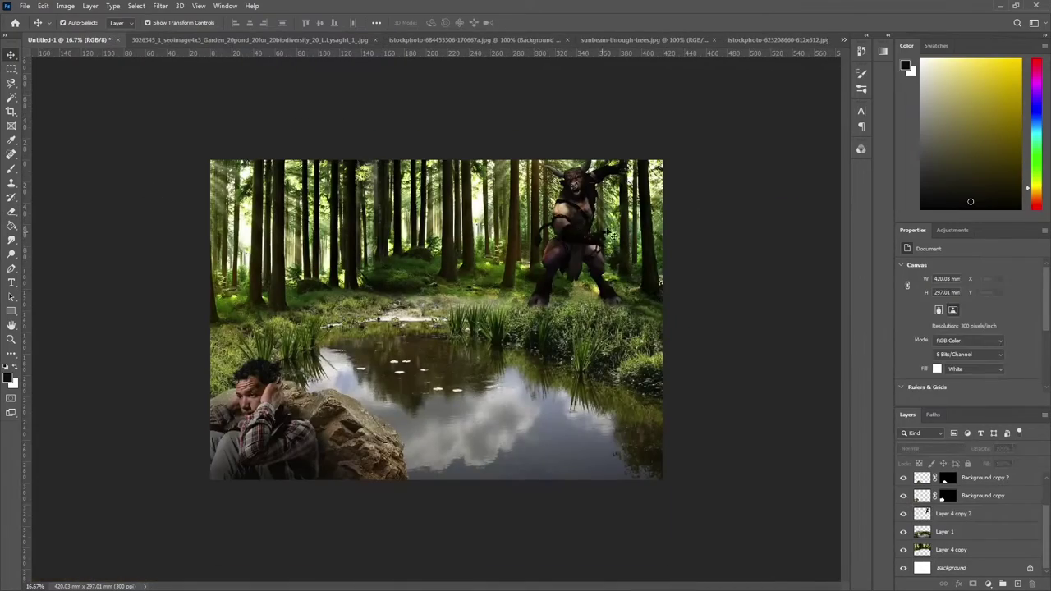
# Step: Dim the Layer 4 copy forest to brightness -35 and contrast -40
pyautogui.click(950, 550)
pyautogui.click(65, 6)
pyautogui.click(238, 38)
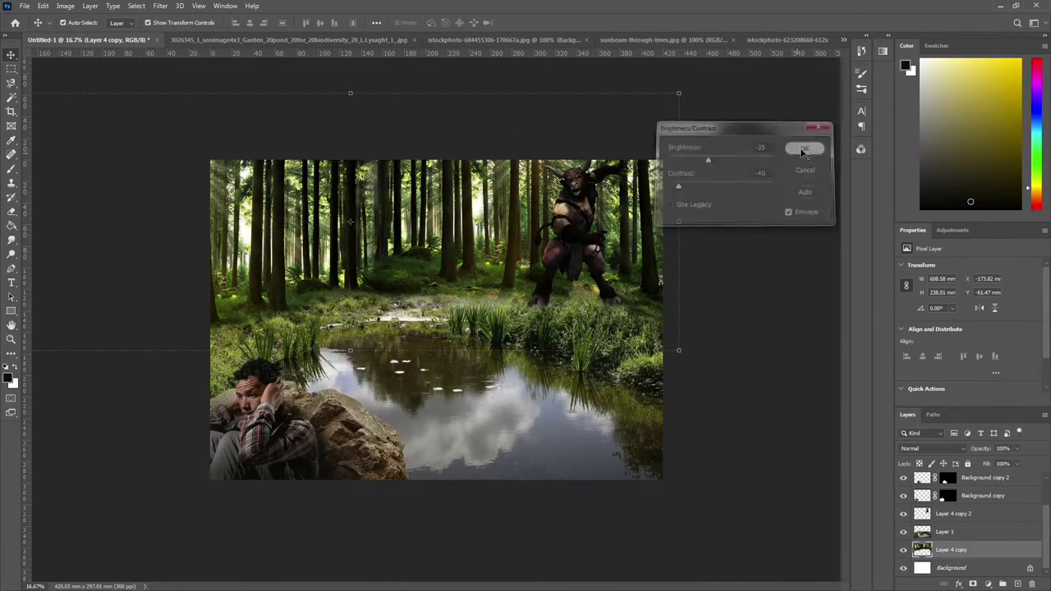
pyautogui.click(807, 147)
# Step: Clean around the minotaur's horns with a hard-edged eraser
pyautogui.press('b')
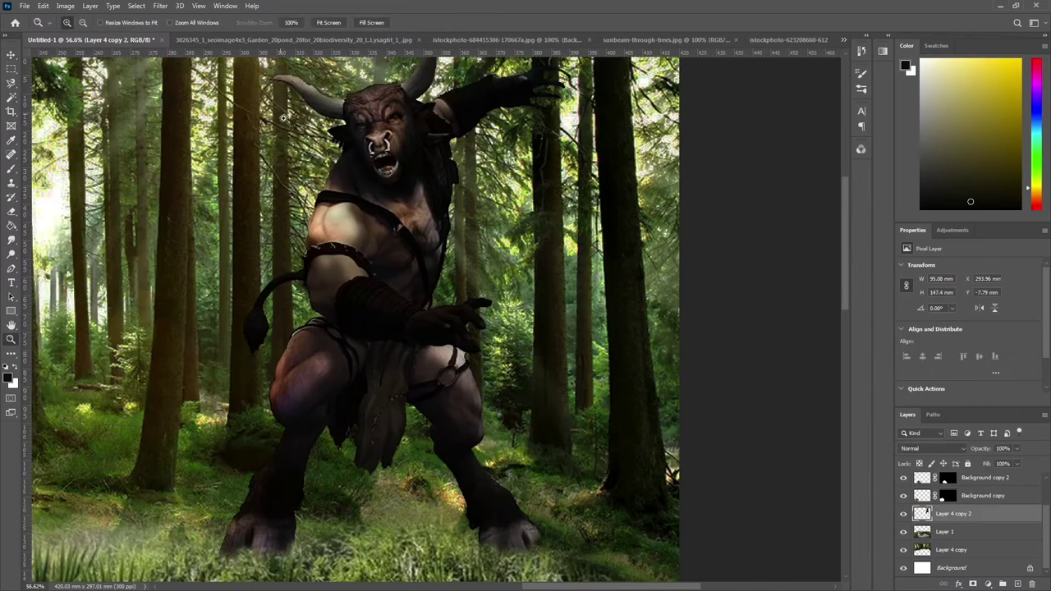
pyautogui.scroll(5, 402, 174)
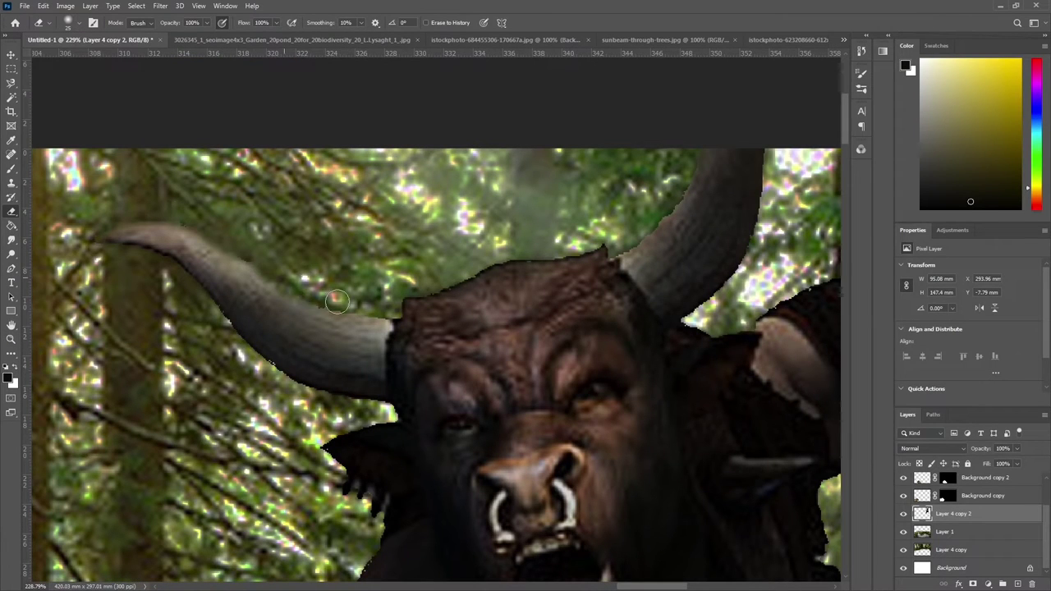
pyautogui.hotkey('shift', ']')
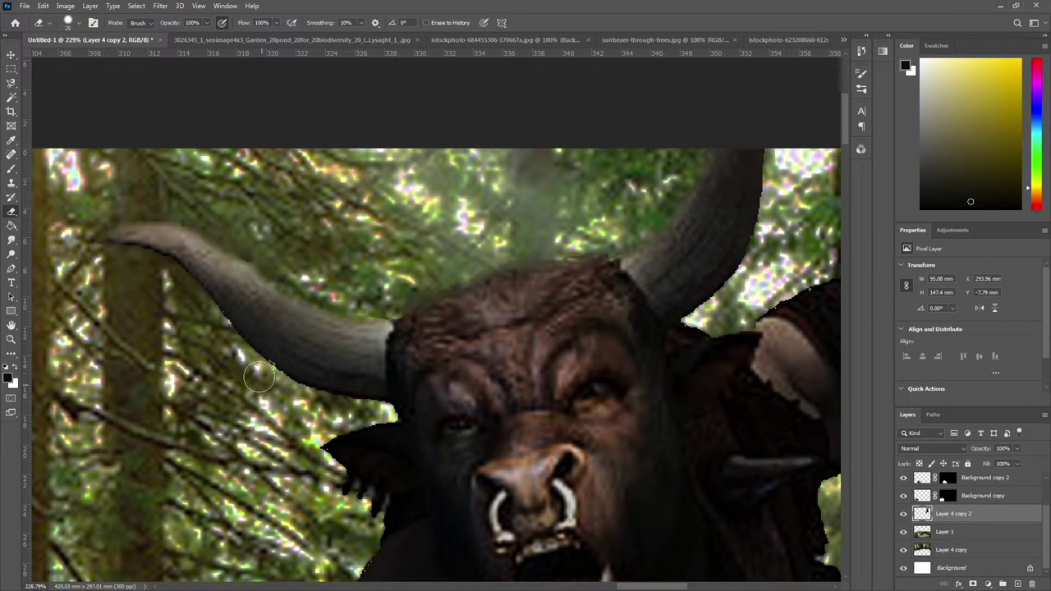
pyautogui.hscroll(5, 347, 410)
pyautogui.scroll(-1, 427, 247)
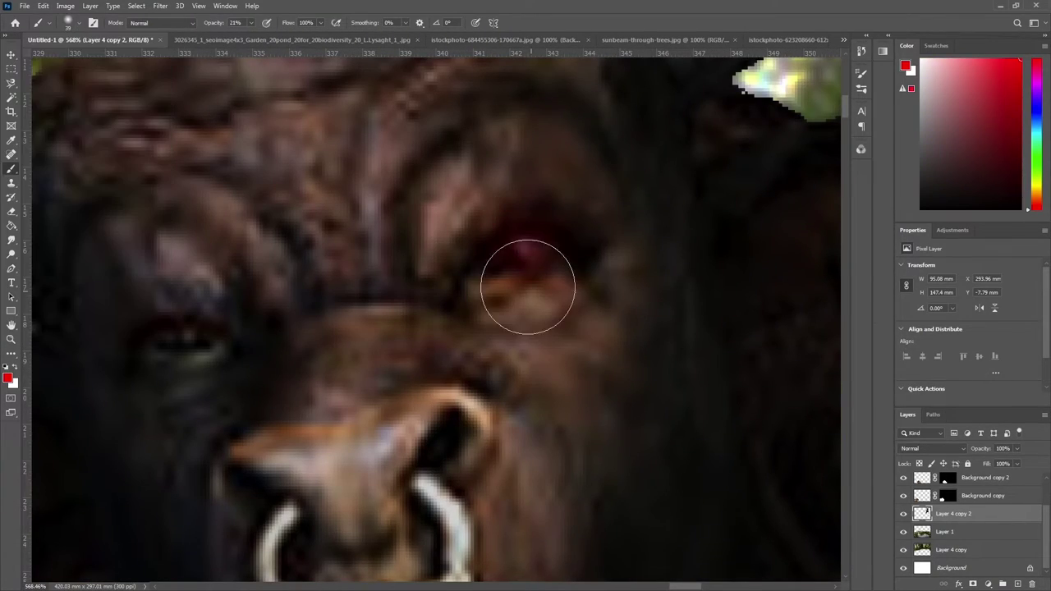
# Step: Paint red over the minotaur's eye with a smaller brush, then zoom out to 100%
pyautogui.moveTo(527, 287); pyautogui.dragTo(593, 214)
pyautogui.click(79, 22)
pyautogui.doubleClick(82, 156)
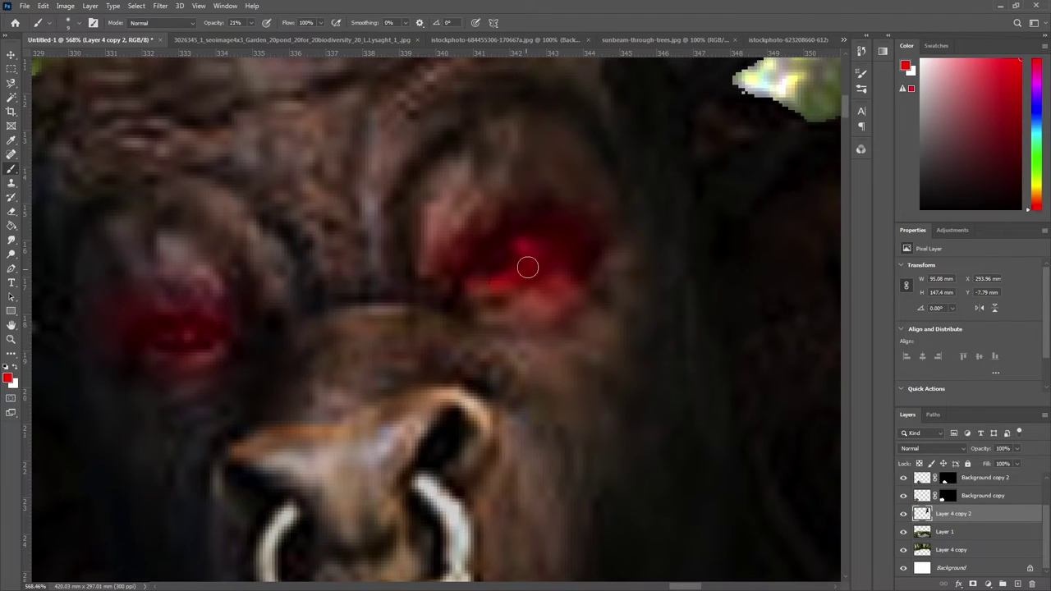
pyautogui.press('[')
pyautogui.press('[')
pyautogui.press('[')
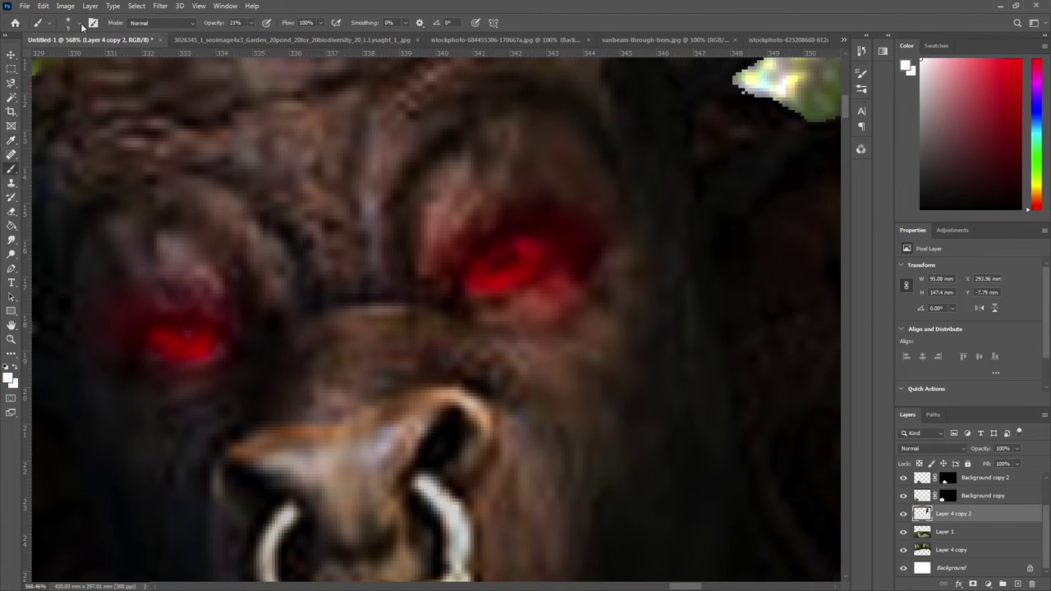
pyautogui.press('x')
pyautogui.hotkey('ctrl', '-')
pyautogui.hotkey('ctrl', '-')
pyautogui.hotkey('ctrl', '-')
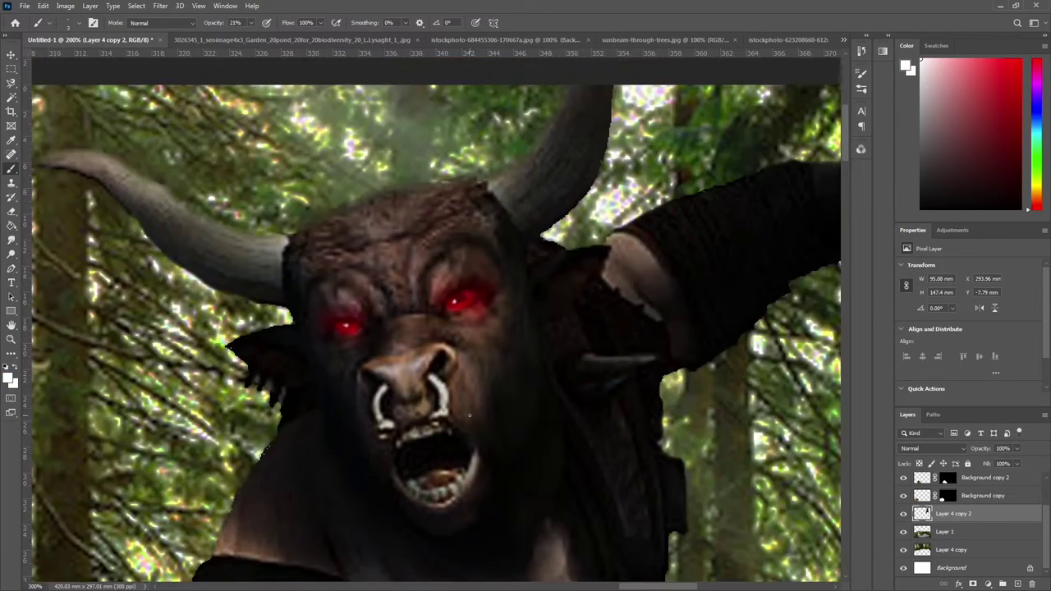
pyautogui.hotkey('ctrl', '-')
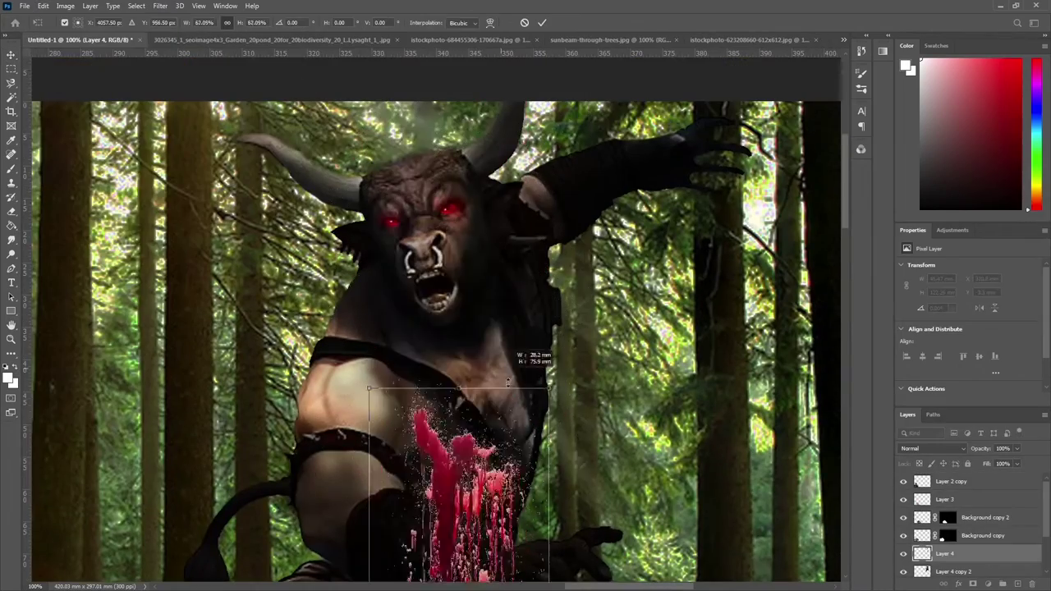
# Step: Set the blood layer to Multiply, move it onto the chest, and Liquify its drips
pyautogui.click(931, 448)
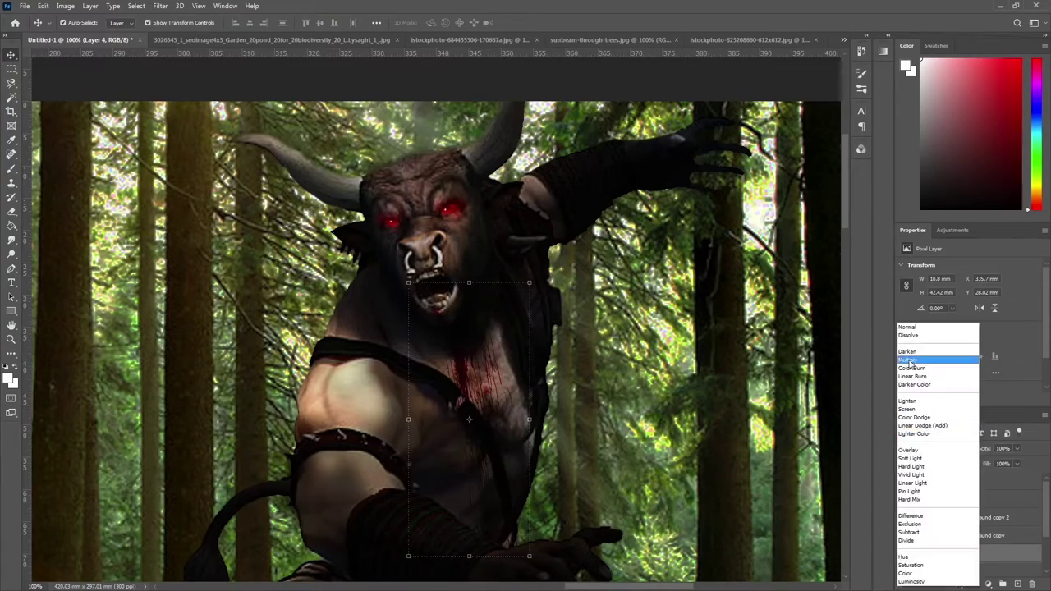
pyautogui.click(919, 362)
pyautogui.moveTo(453, 320); pyautogui.dragTo(457, 327)
pyautogui.click(160, 6)
pyautogui.click(177, 101)
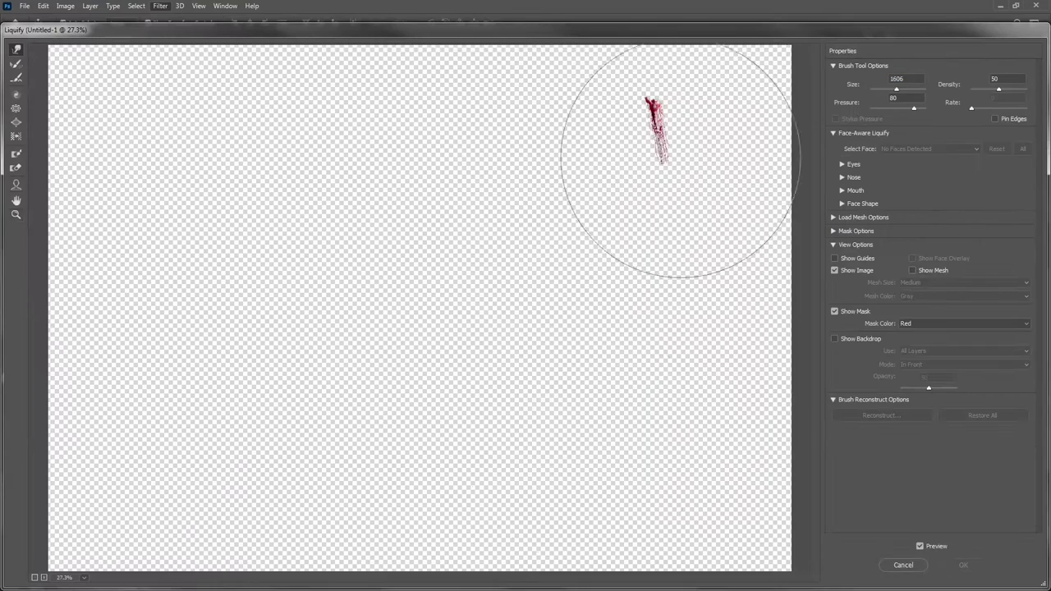
pyautogui.moveTo(361, 201)
pyautogui.mouseDown()
pyautogui.moveTo(363, 286)
pyautogui.moveTo(352, 188)
pyautogui.moveTo(345, 246)
pyautogui.mouseUp()
pyautogui.press('Return')
# Step: Select the Layer 4 copy with a large soft brush and zoom out to the whole composition
pyautogui.hotkey('ctrl', '-')
pyautogui.click(421, 353)
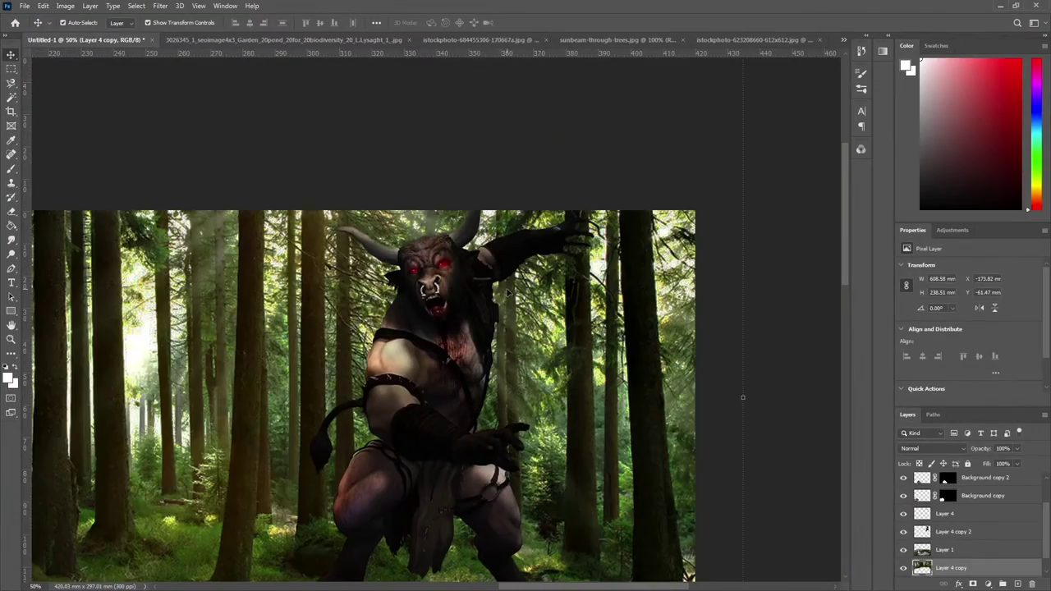
pyautogui.click(71, 29)
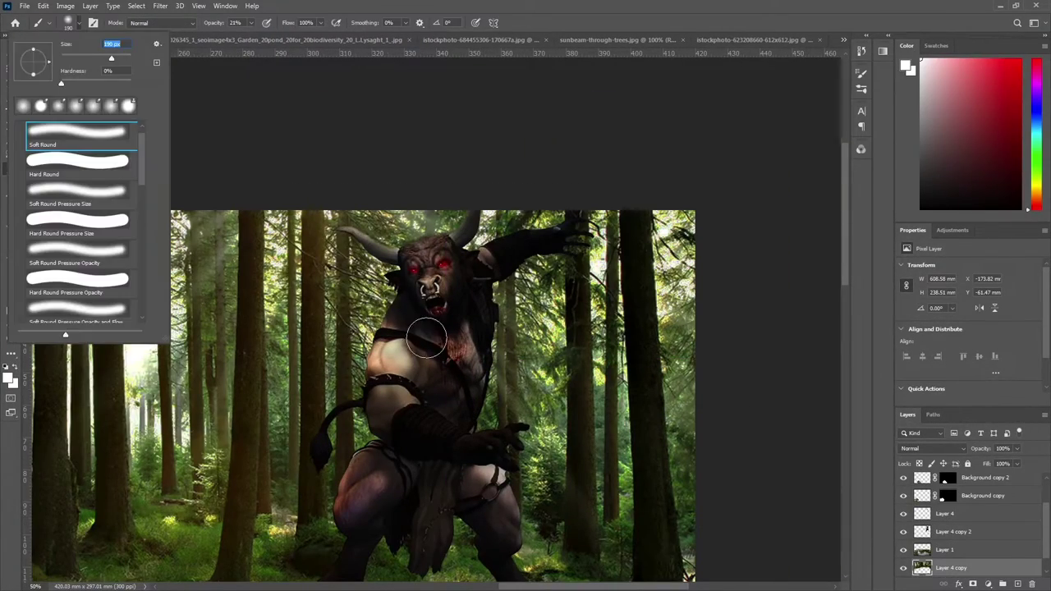
pyautogui.click(424, 338)
pyautogui.scroll(-2, 425, 374)
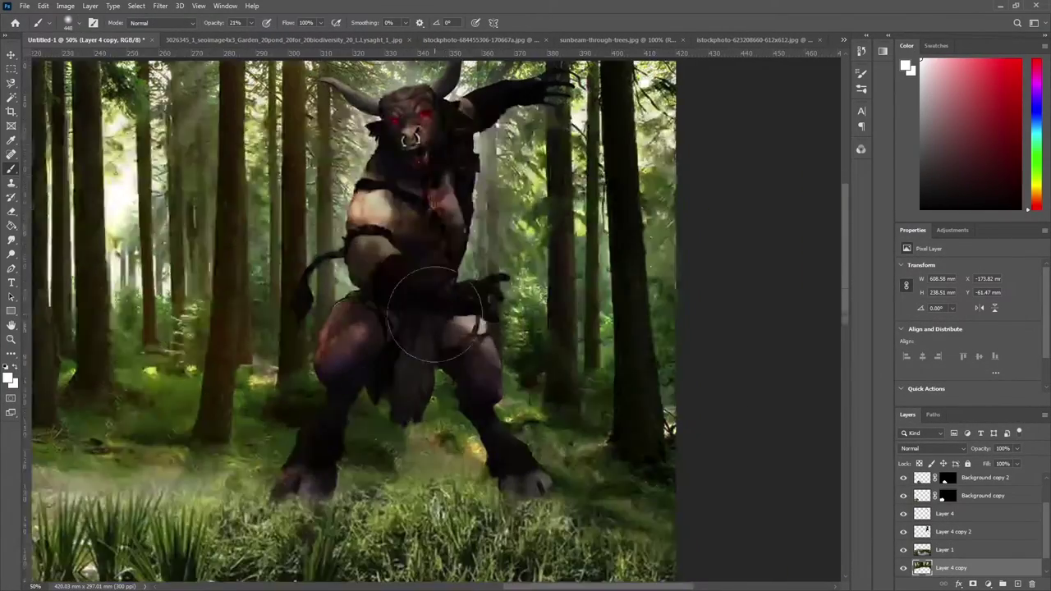
pyautogui.hotkey('ctrl', '-')
# Step: Paint black shadows into the grass around the minotaur's feet on Layer 1
pyautogui.click(944, 550)
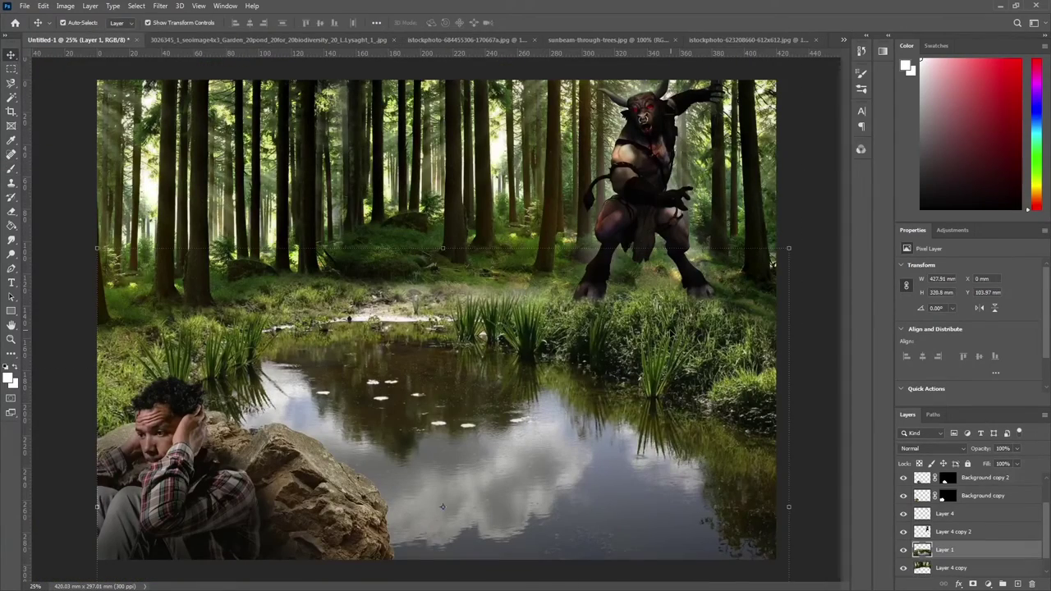
pyautogui.press('x')
pyautogui.moveTo(695, 307)
pyautogui.mouseDown()
pyautogui.moveTo(591, 290)
pyautogui.moveTo(771, 325)
pyautogui.mouseUp()
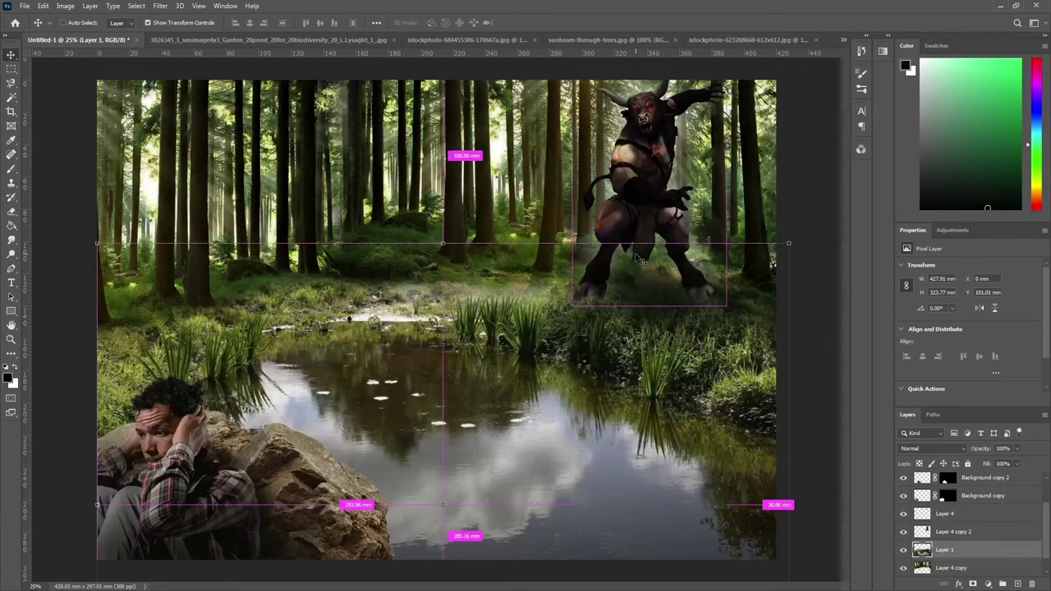
pyautogui.hotkey('ctrl', 'shift', 'alt', 'e')
pyautogui.hotkey('ctrl', '-')
# Step: Darken the man's layer, Background copy 2, with Brightness/Contrast at contrast -50
pyautogui.click(65, 5)
pyautogui.click(206, 33)
pyautogui.press('Escape')
pyautogui.click(959, 517)
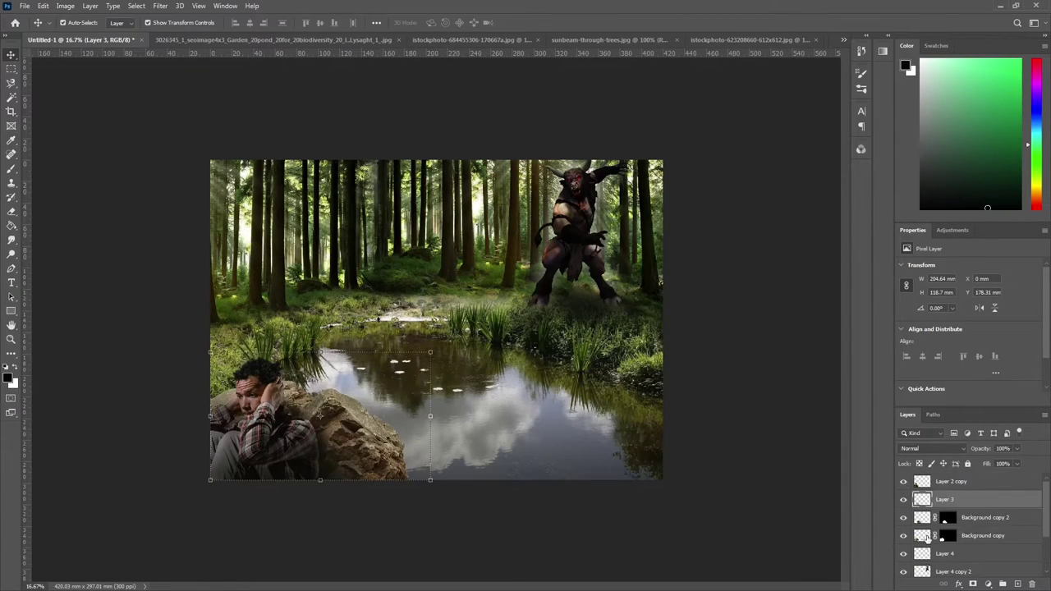
pyautogui.hotkey('ctrl', 't')
pyautogui.click(65, 6)
pyautogui.click(205, 33)
pyautogui.moveTo(719, 162); pyautogui.dragTo(714, 162)
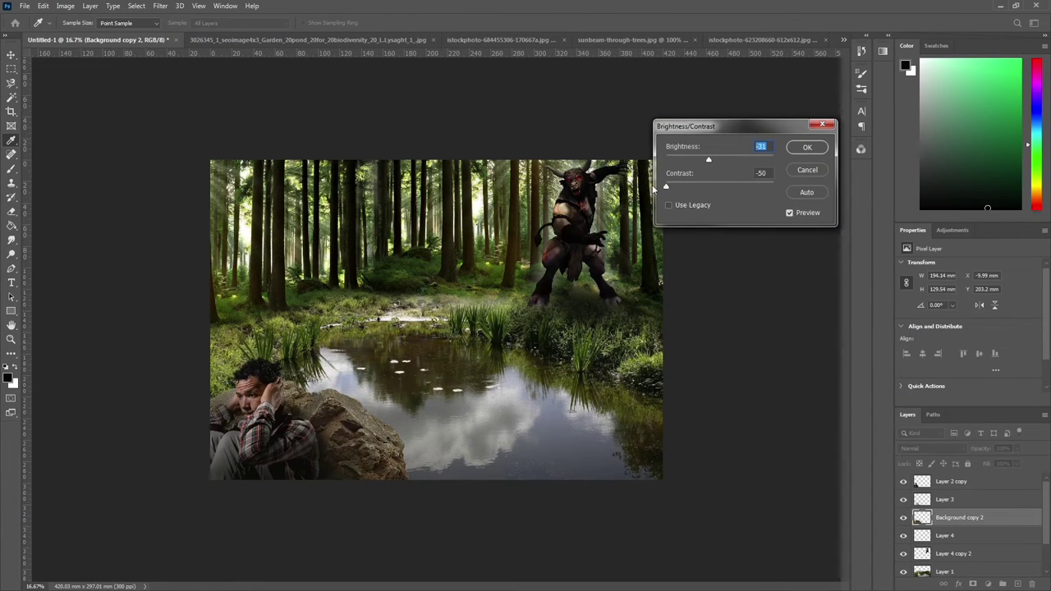
pyautogui.press('Return')
pyautogui.press('v')
pyautogui.hotkey('alt', '[')
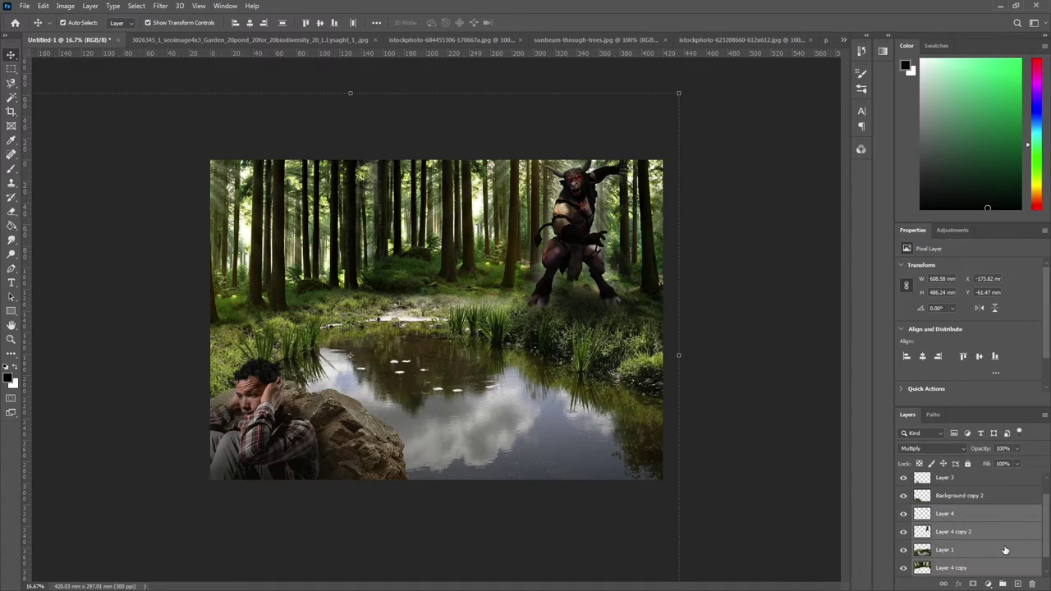
# Step: Duplicate the forest layer, flip it vertically, and move it down over the pond
pyautogui.moveTo(425, 201); pyautogui.dragTo(378, 174)
pyautogui.hotkey('ctrl', 'j')
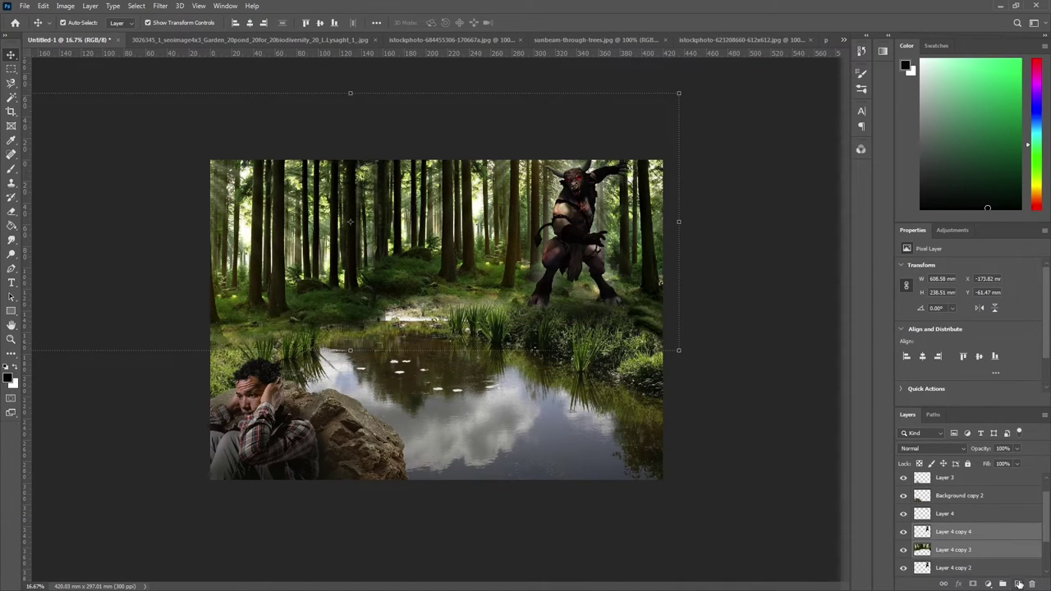
pyautogui.hotkey('ctrl', 't')
pyautogui.moveTo(497, 198); pyautogui.dragTo(571, 369)
pyautogui.click(42, 6)
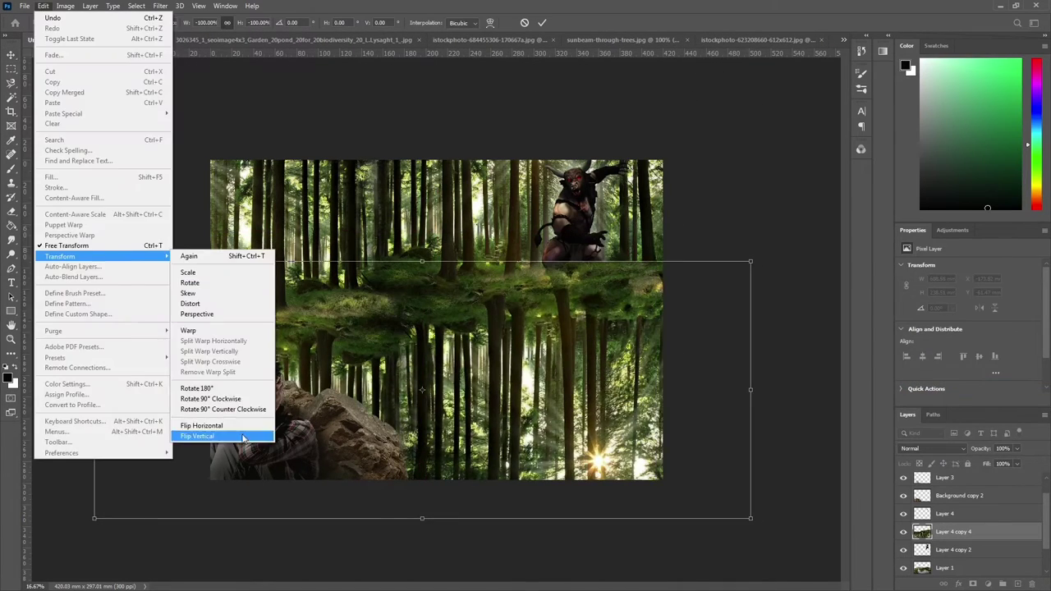
pyautogui.click(225, 434)
pyautogui.moveTo(410, 362); pyautogui.dragTo(410, 371)
# Step: Blend the flipped reflection in Screen mode and lower its opacity
pyautogui.click(931, 449)
pyautogui.click(910, 410)
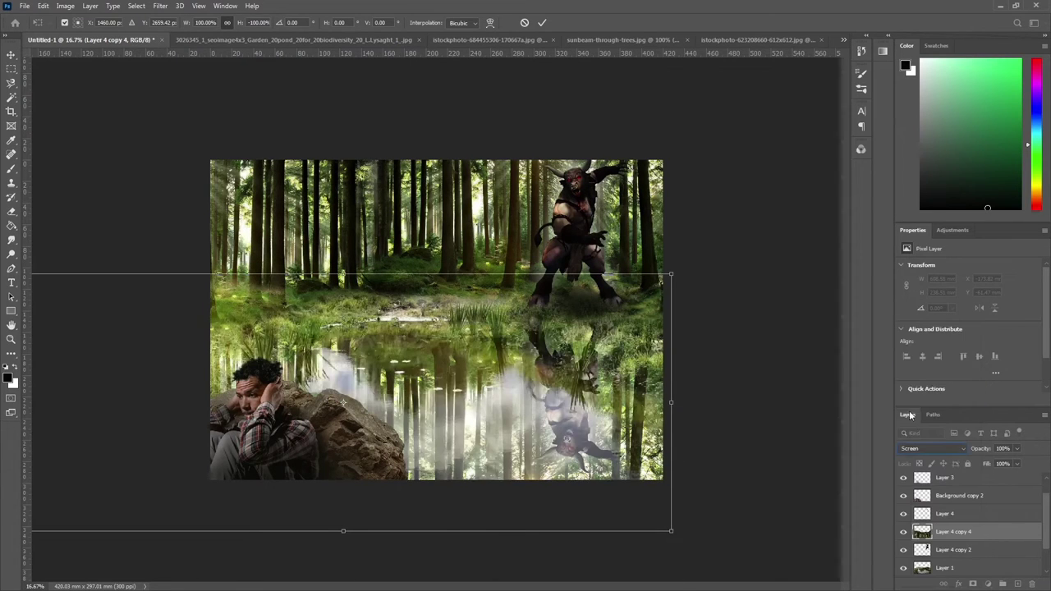
pyautogui.click(160, 6)
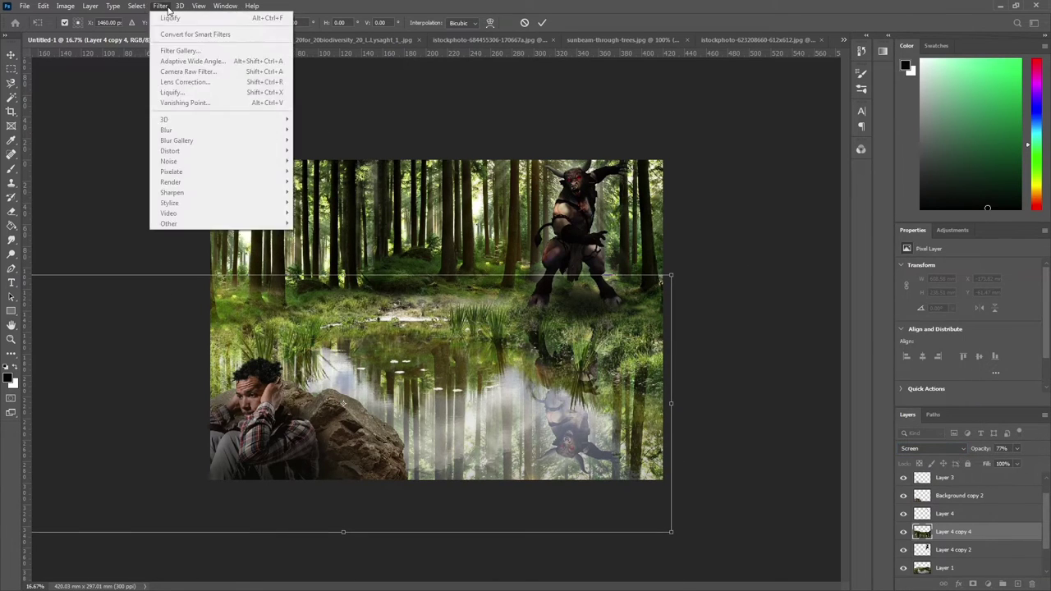
pyautogui.press('Return')
pyautogui.press('v')
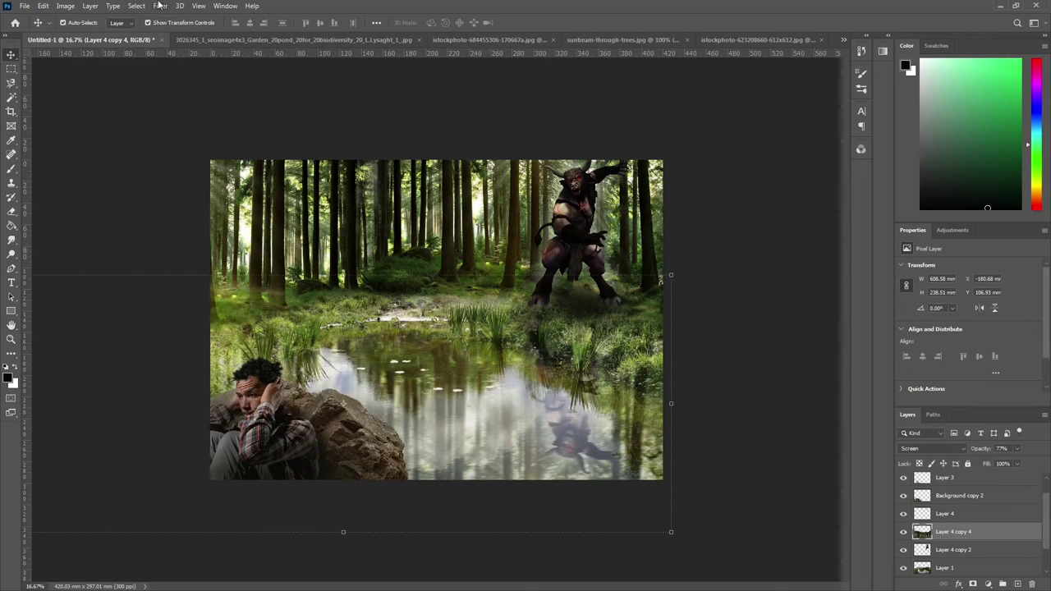
pyautogui.moveTo(1017, 450); pyautogui.dragTo(985, 460)
# Step: Raise the reflection to 76% opacity and erase it off the left grassy bank with a soft eraser
pyautogui.press('e')
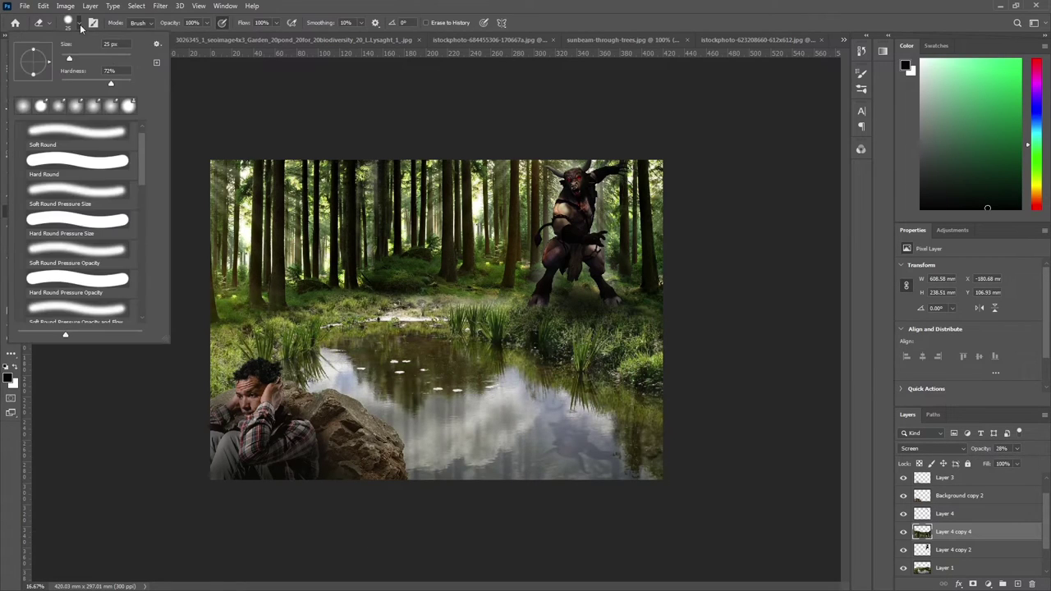
pyautogui.press(']')
pyautogui.press(']')
pyautogui.press(']')
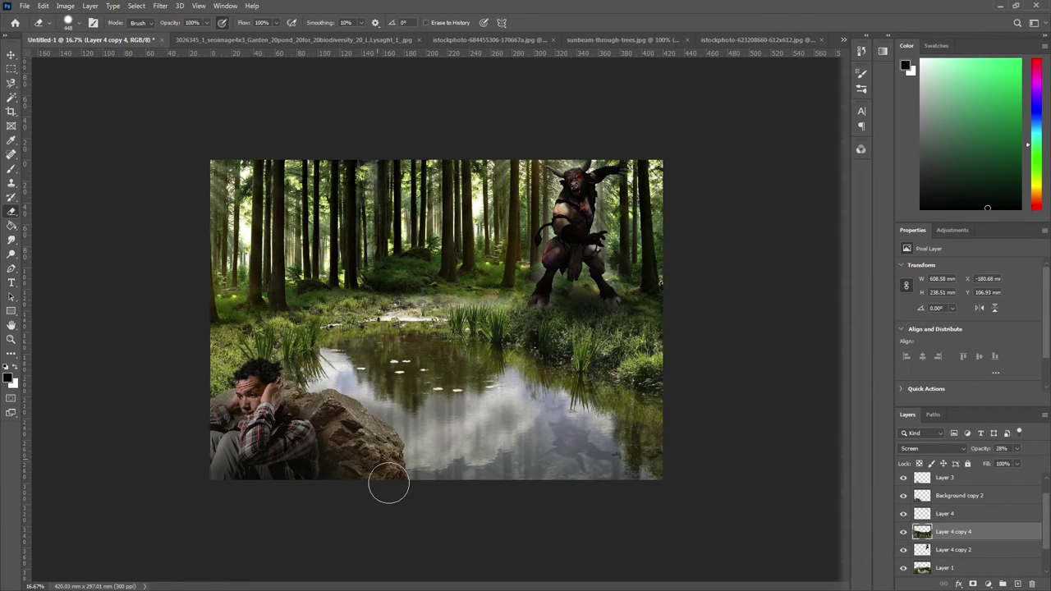
pyautogui.hotkey('shift', '[')
pyautogui.moveTo(980, 449); pyautogui.dragTo(995, 448)
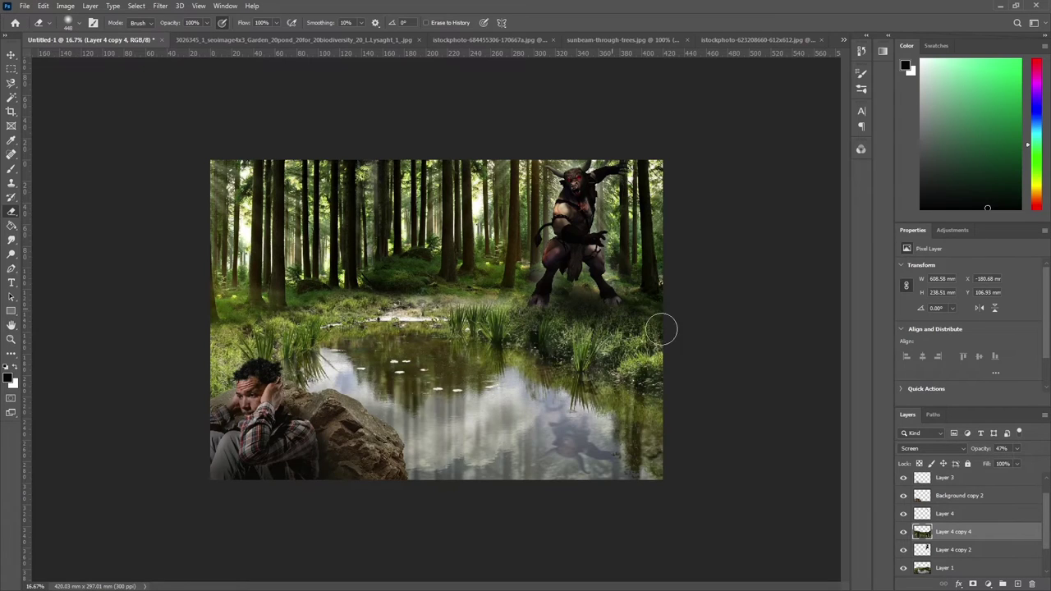
pyautogui.moveTo(365, 319); pyautogui.dragTo(326, 326)
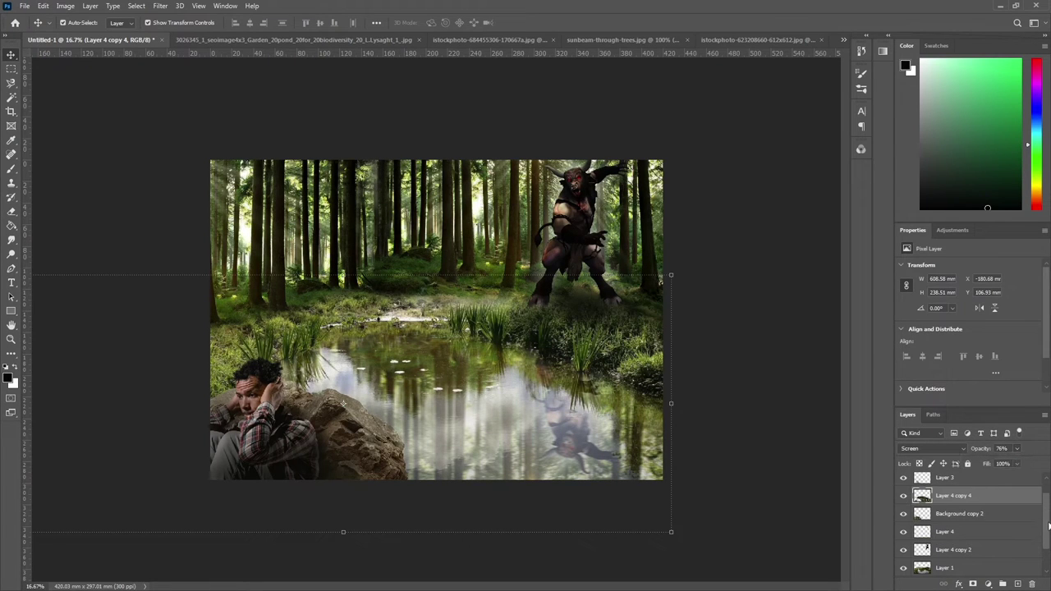
# Step: Place the smoke fog on the right, duplicate a copy to the left edge, and make it half transparent
pyautogui.click(724, 372)
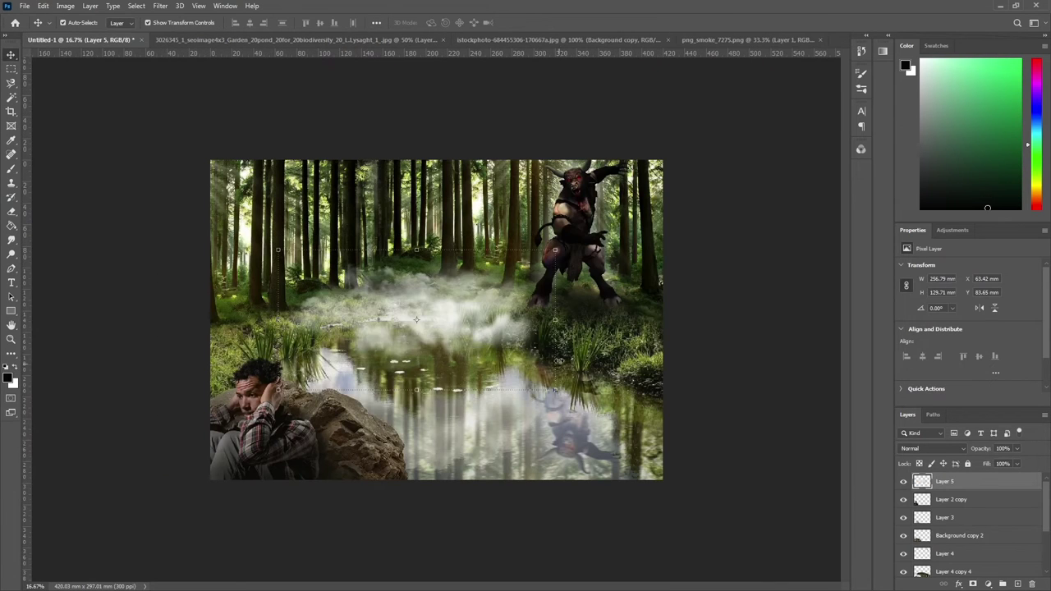
pyautogui.moveTo(666, 353); pyautogui.dragTo(670, 365)
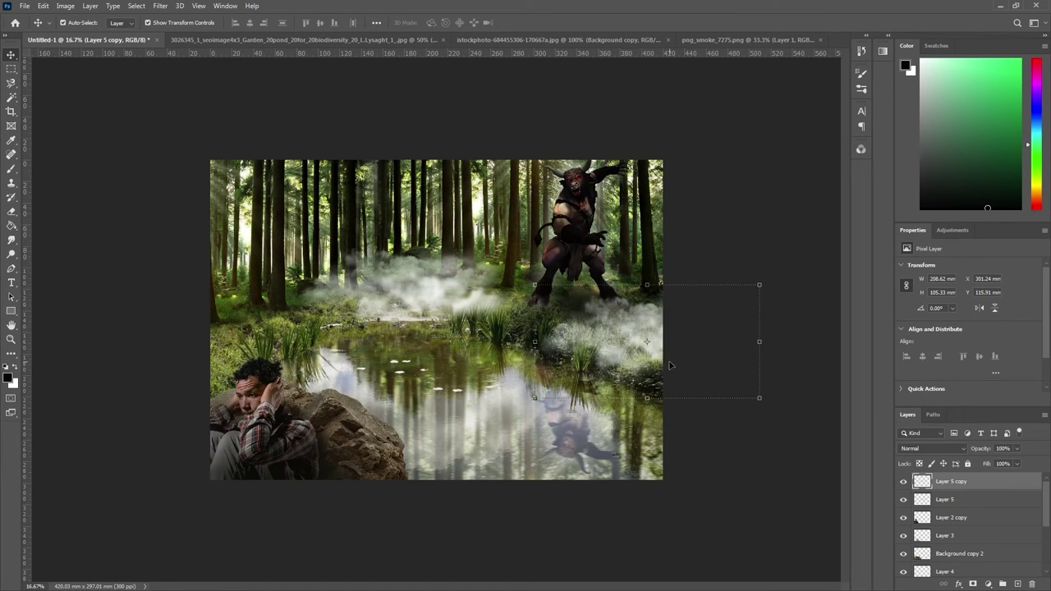
pyautogui.moveTo(1016, 582); pyautogui.dragTo(1017, 582)
pyautogui.moveTo(624, 342); pyautogui.dragTo(208, 331)
pyautogui.moveTo(1017, 449); pyautogui.dragTo(988, 456)
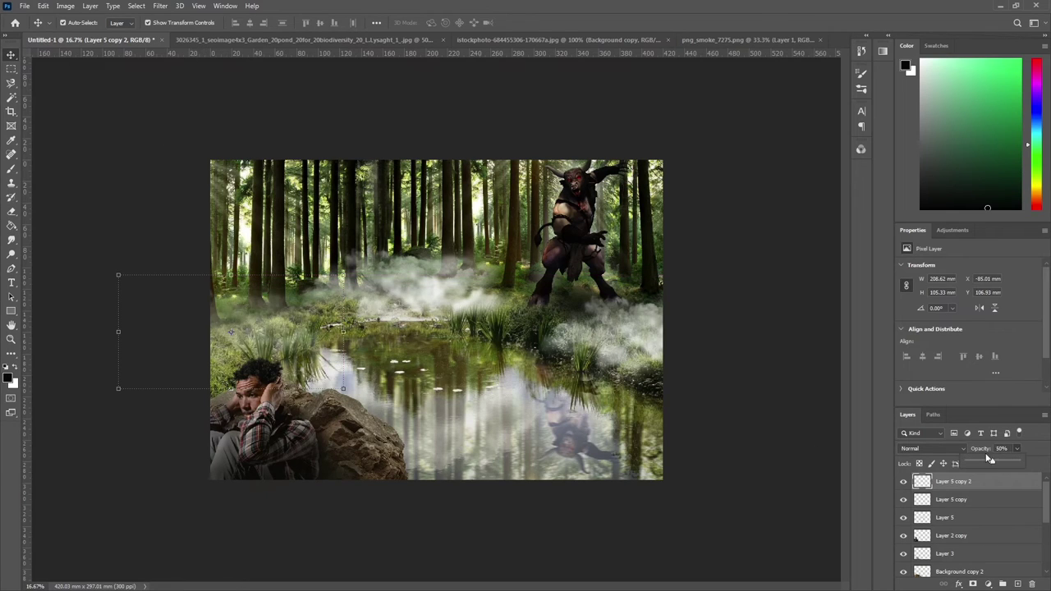
pyautogui.click(441, 293)
# Step: Thin out the middle fog, flatten the image, and duplicate it as Background copy
pyautogui.press('5')
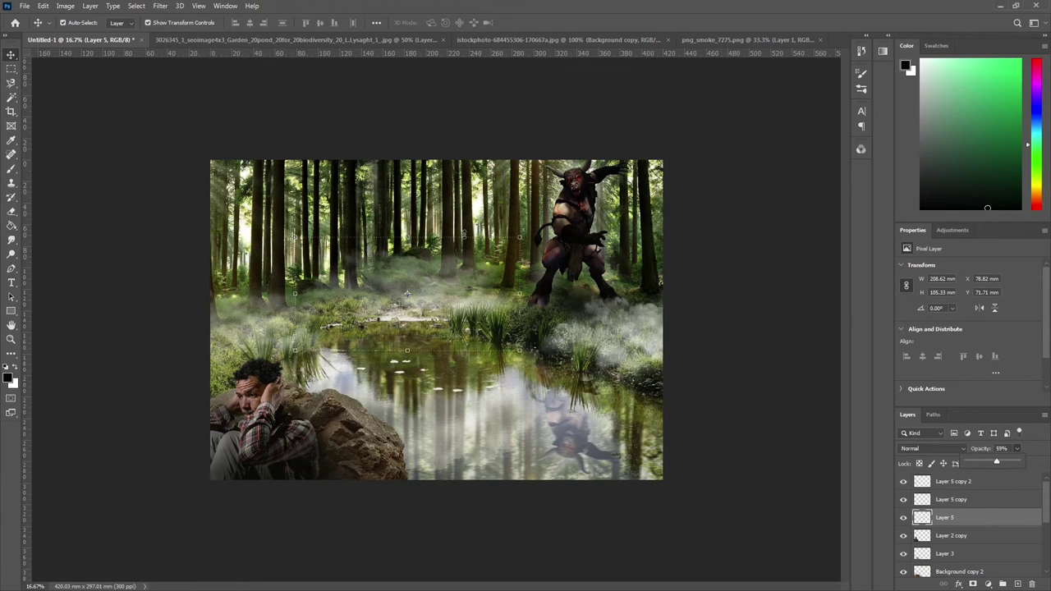
pyautogui.click(1045, 417)
pyautogui.click(969, 325)
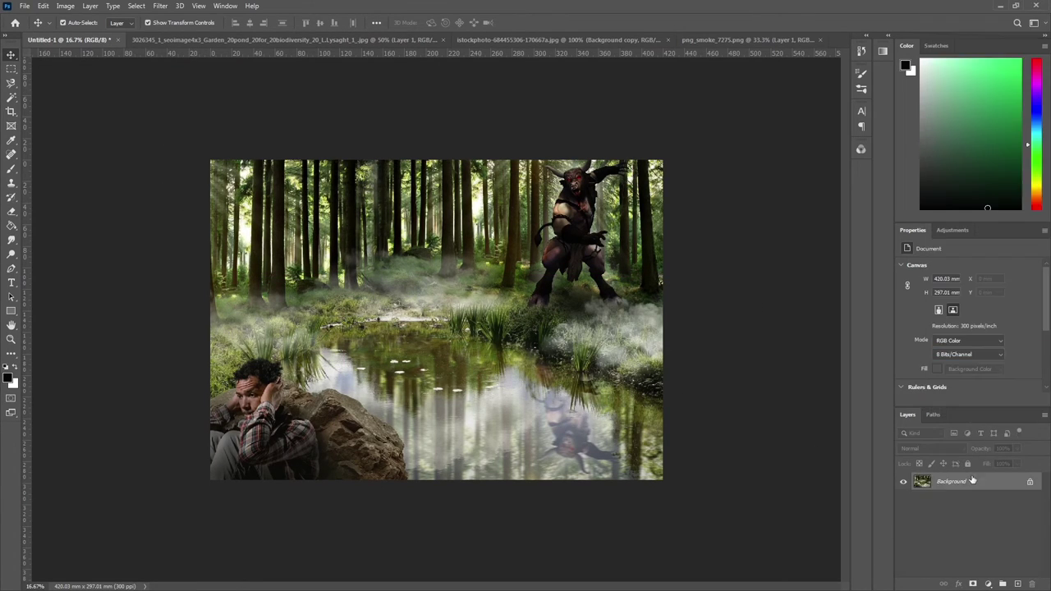
pyautogui.hotkey('ctrl', 'j')
# Step: Lower the copy's brightness and contrast, then fit the whole image on screen
pyautogui.click(65, 6)
pyautogui.click(222, 39)
pyautogui.moveTo(715, 184)
pyautogui.mouseDown()
pyautogui.moveTo(688, 189)
pyautogui.moveTo(715, 161)
pyautogui.mouseUp()
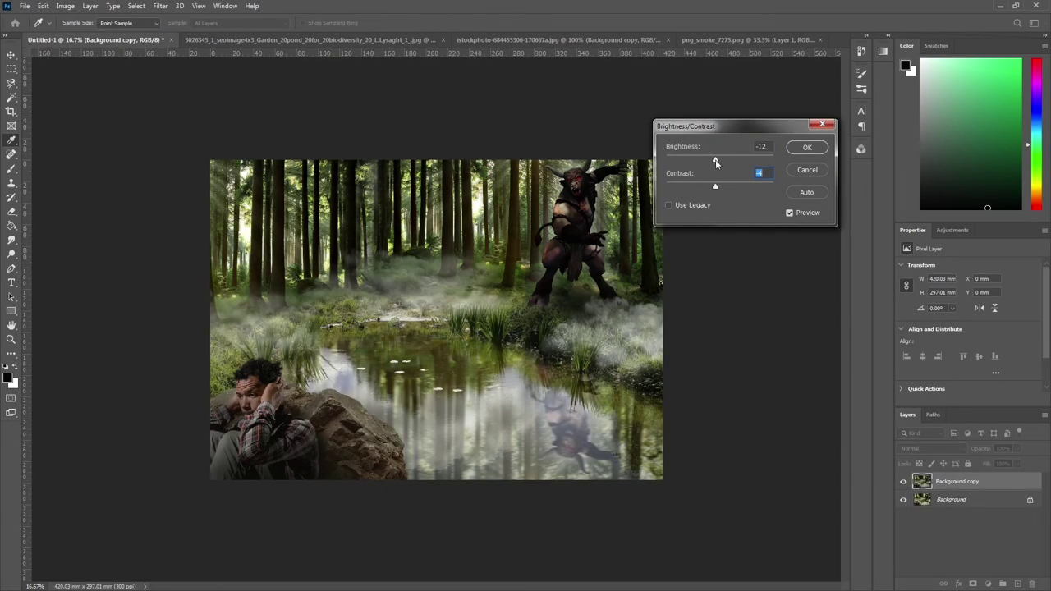
pyautogui.press('Return')
pyautogui.click(199, 6)
pyautogui.click(215, 110)
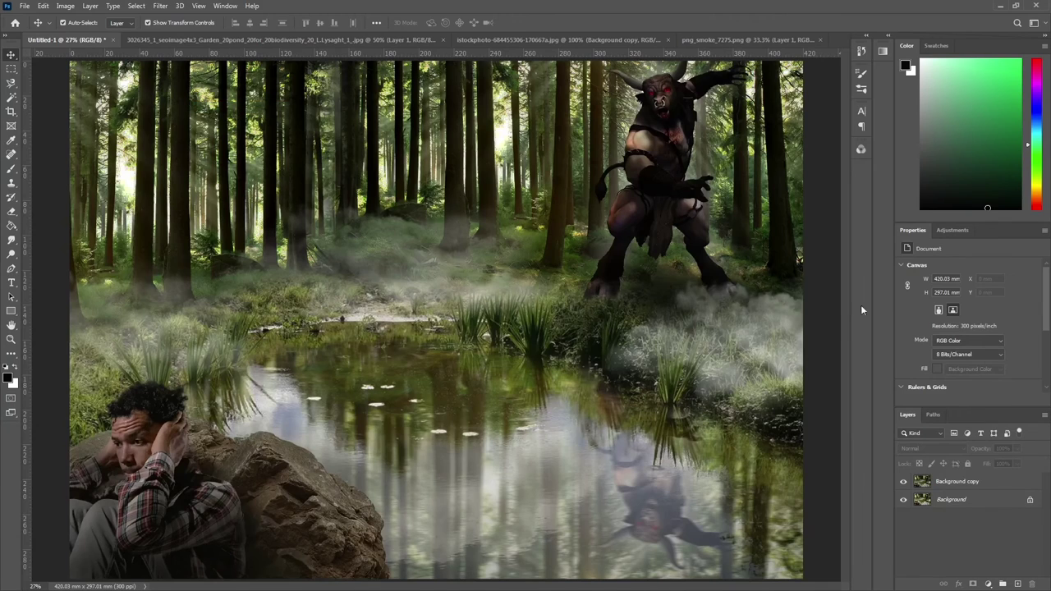
# Step: Give the Background copy a painterly filter texture
pyautogui.click(160, 6)
pyautogui.click(956, 481)
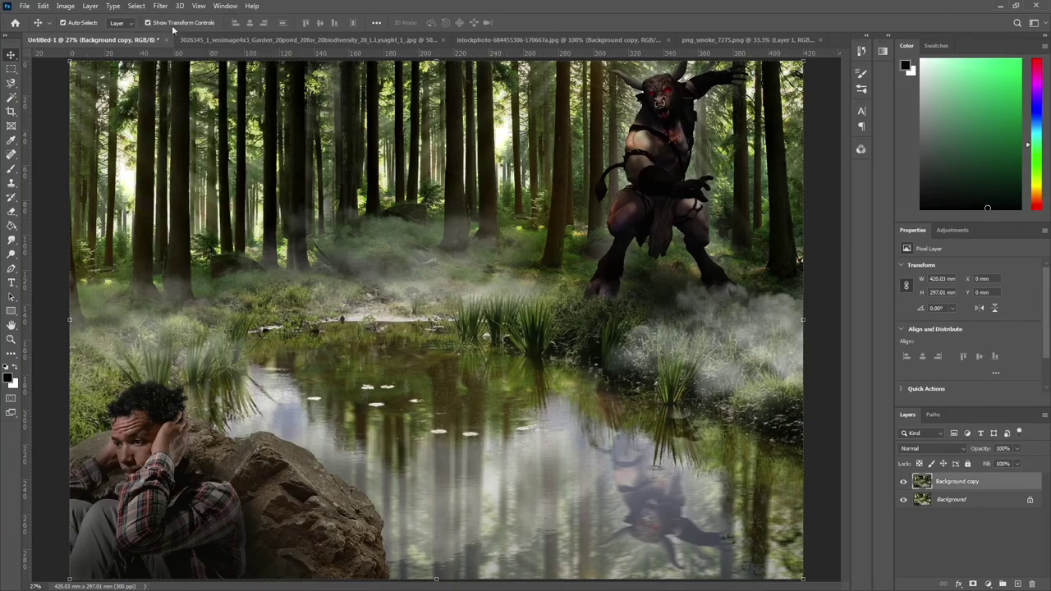
pyautogui.click(160, 6)
pyautogui.press('Escape')
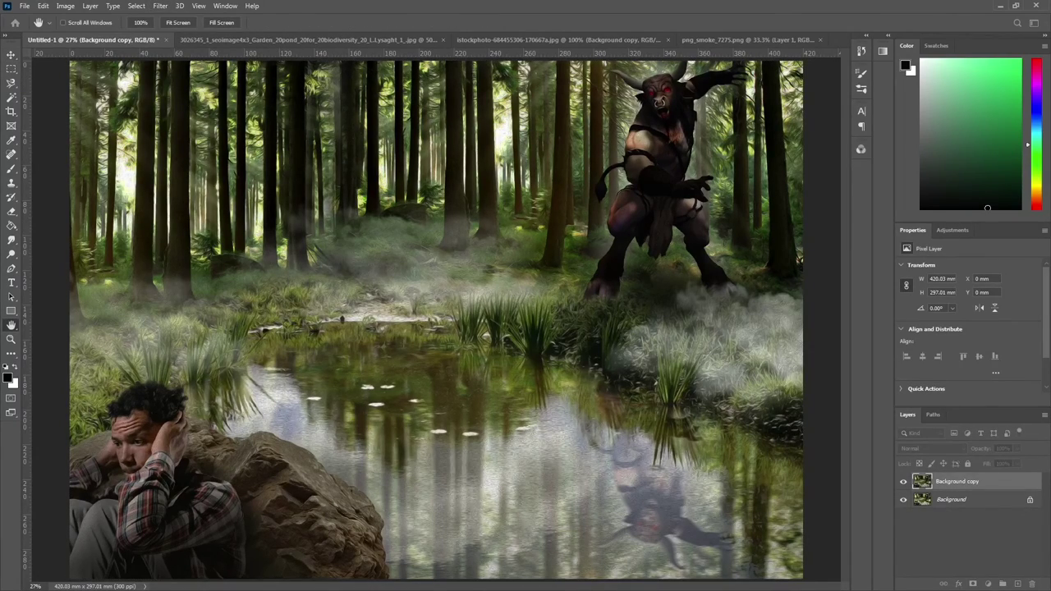